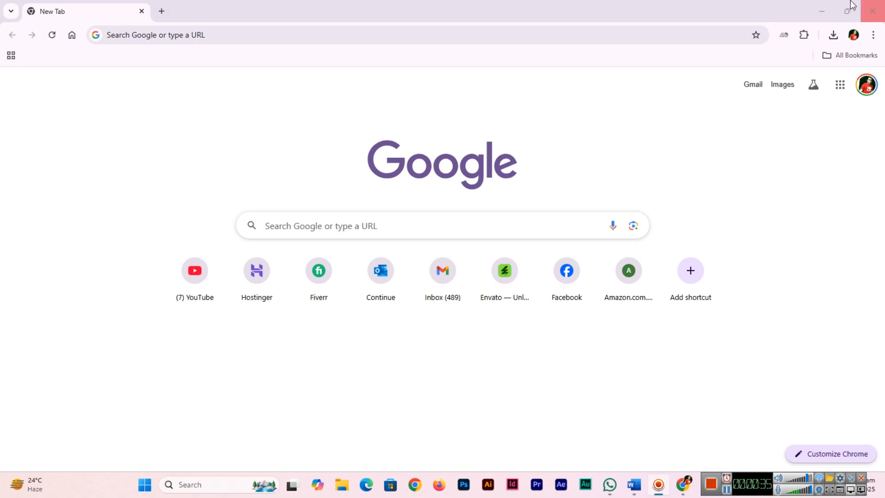
Open the localwp.com website in the browser
left_click(251, 34)
left_click(24, 269)
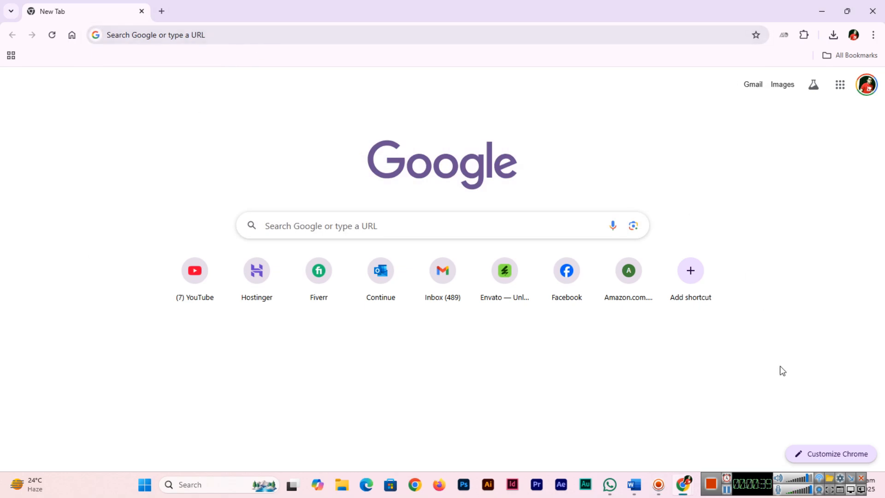
left_click(728, 490)
left_click(249, 37)
type("localw")
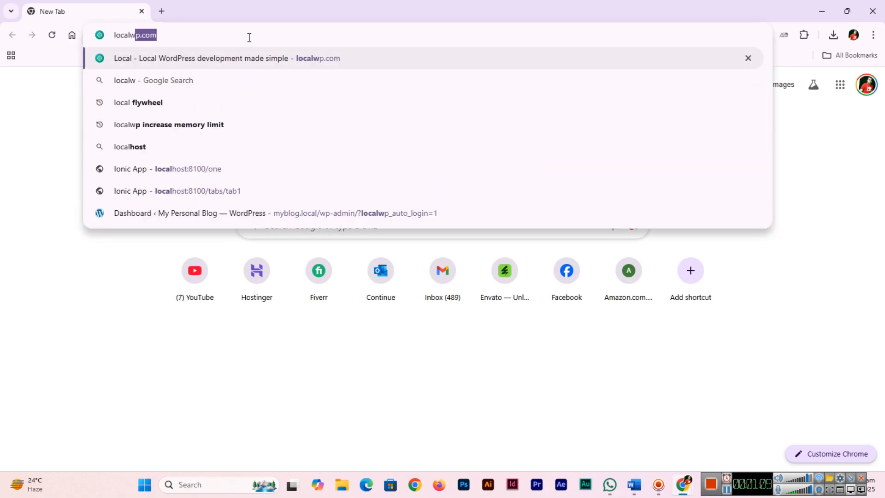
key("Return")
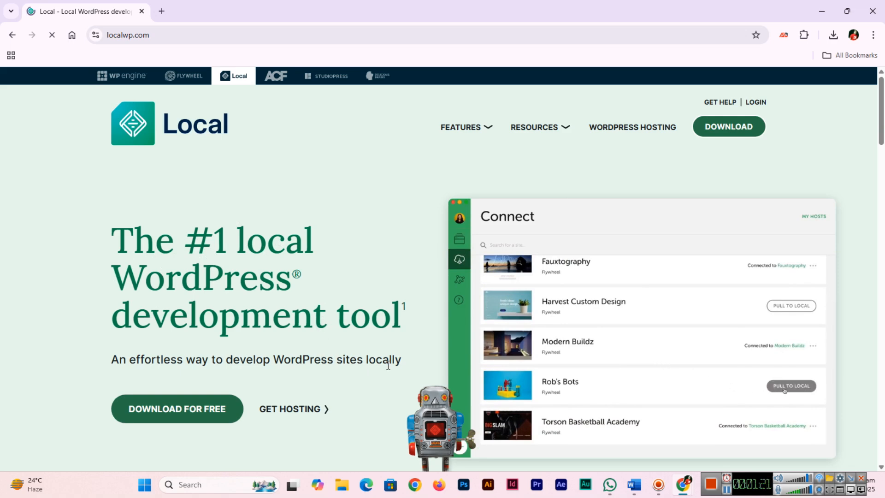
Scroll through the Local homepage to review its features
scroll(277, 320, "down", 2)
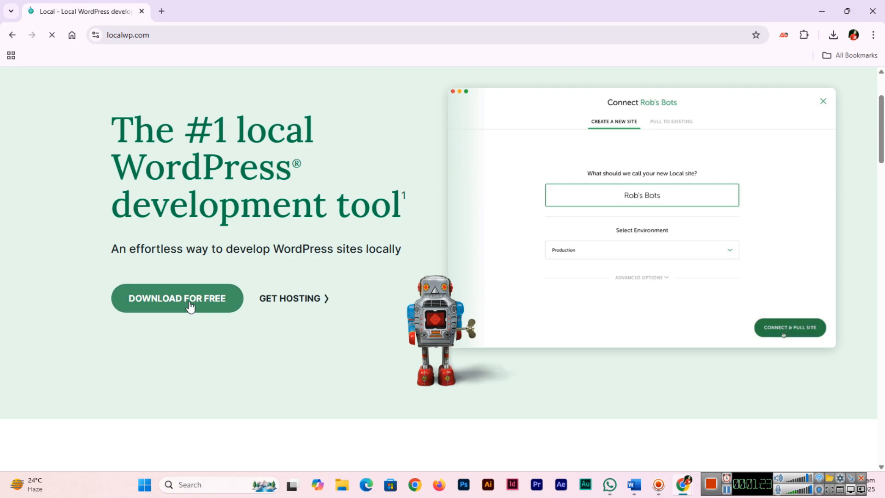
scroll(190, 306, "down", 6)
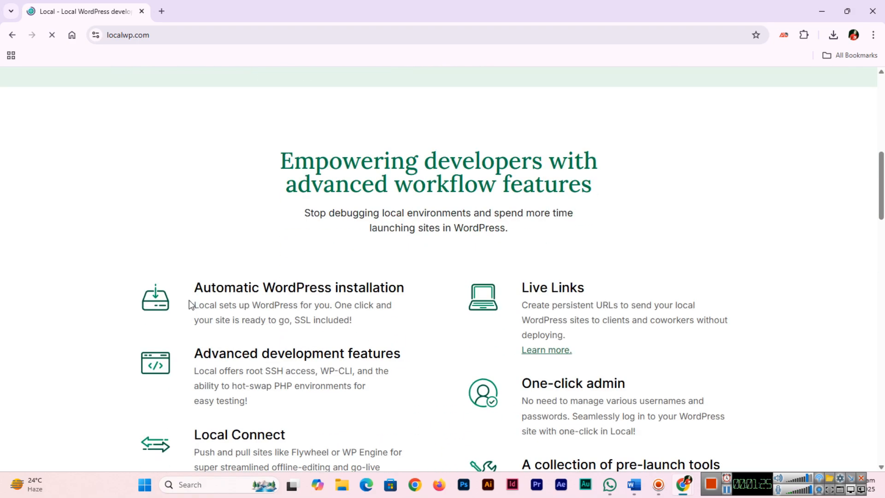
scroll(191, 304, "down", 3)
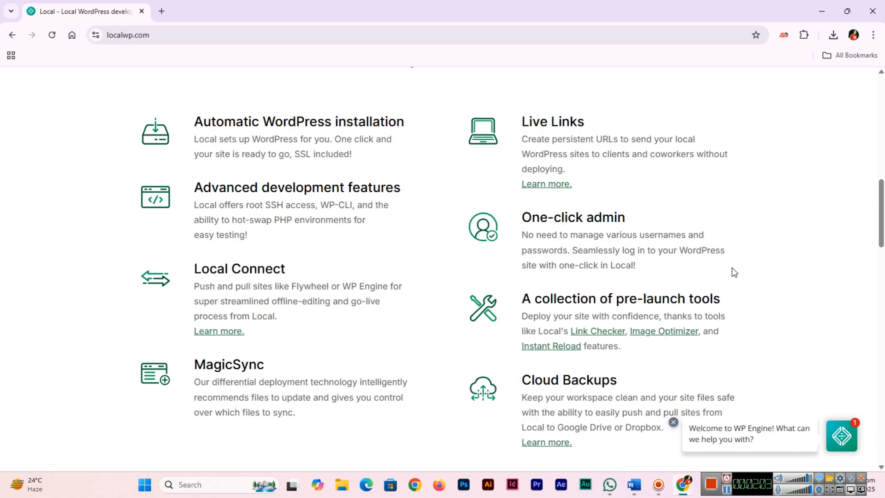
scroll(676, 382, "down", 1)
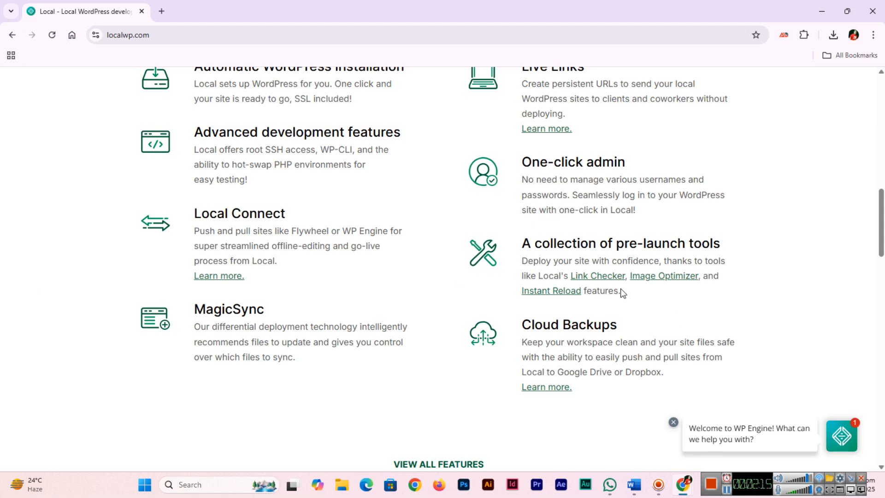
scroll(129, 259, "down", 4)
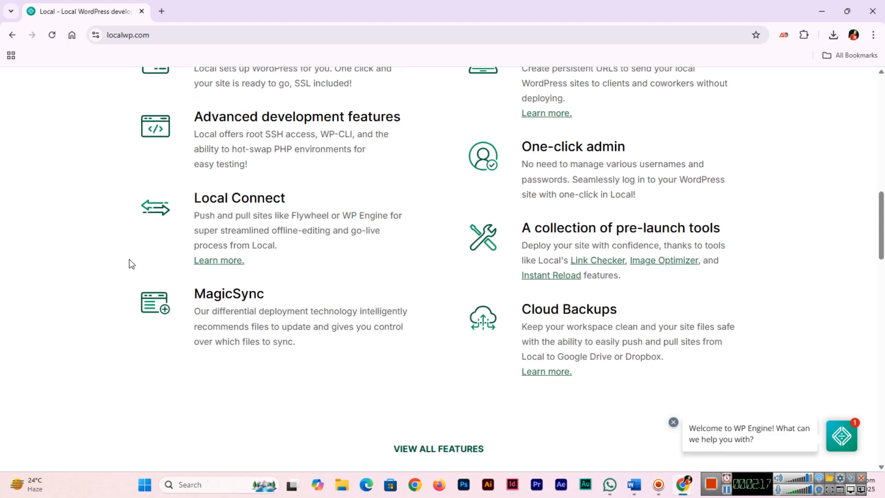
scroll(129, 261, "up", 12)
scroll(131, 261, "up", 3)
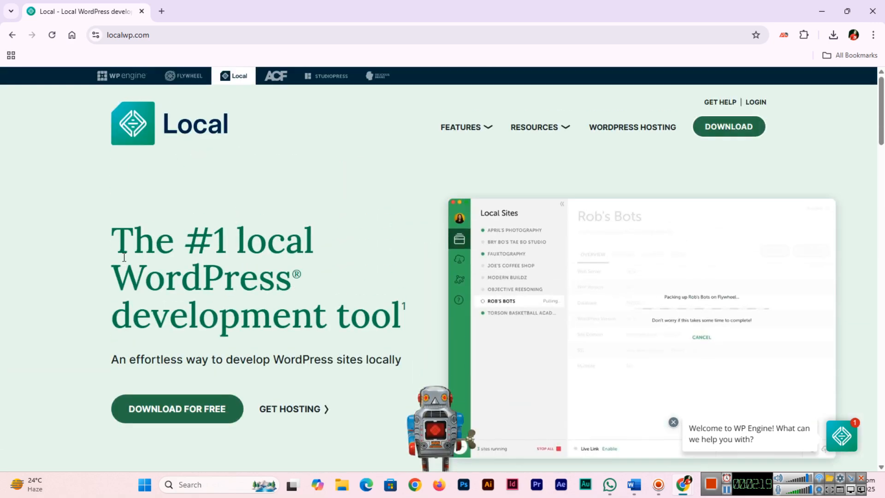
Open the free download form and choose Windows as the platform
left_click(184, 412)
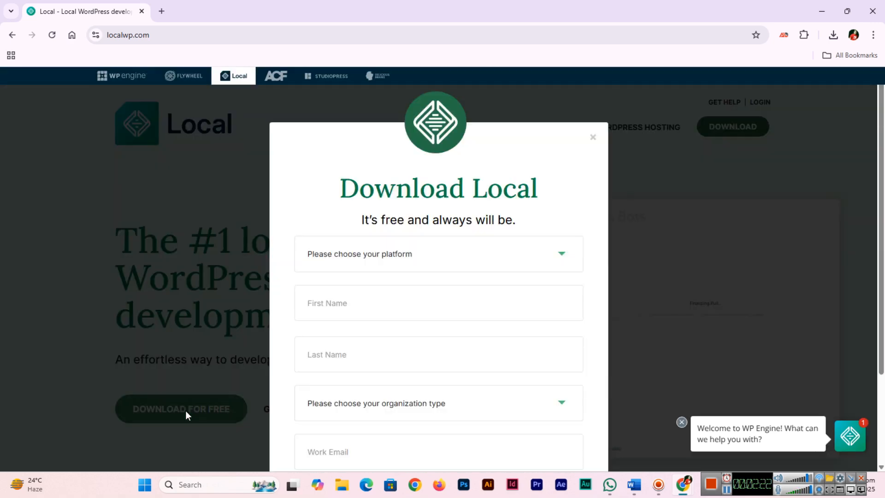
left_click(444, 259)
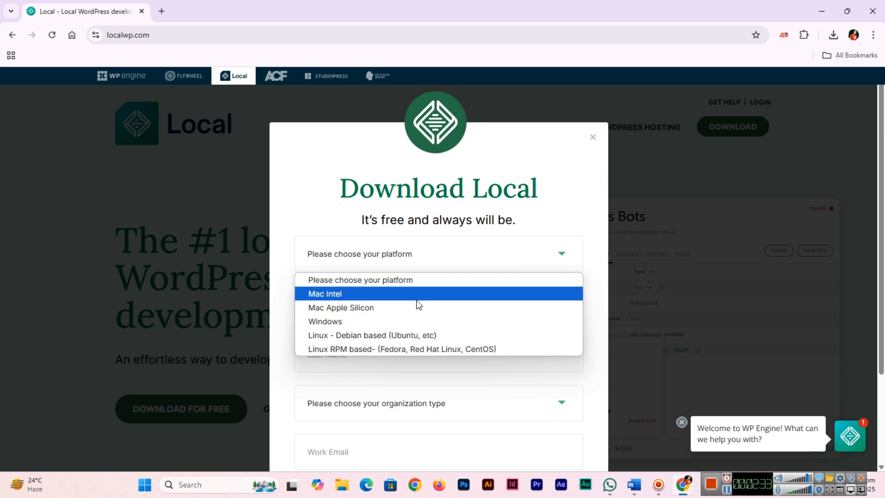
left_click(418, 325)
left_click(449, 308)
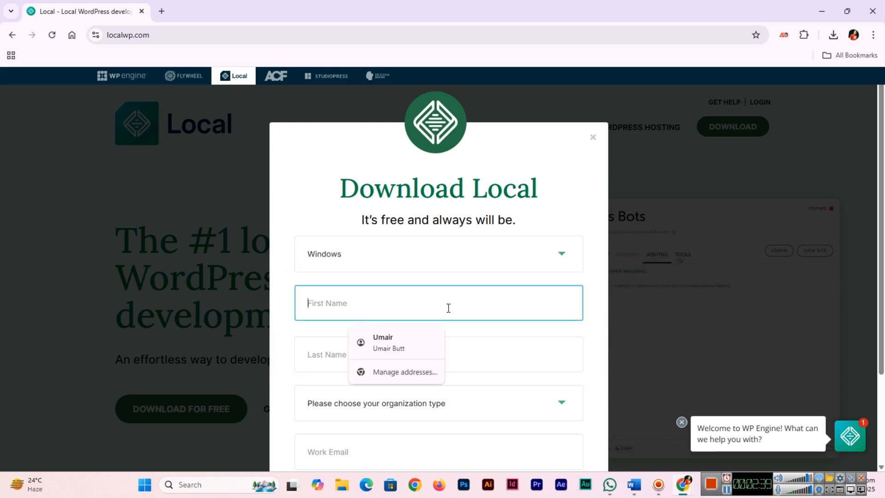
Enter the user's first name and last name in the download form
key("Tab")
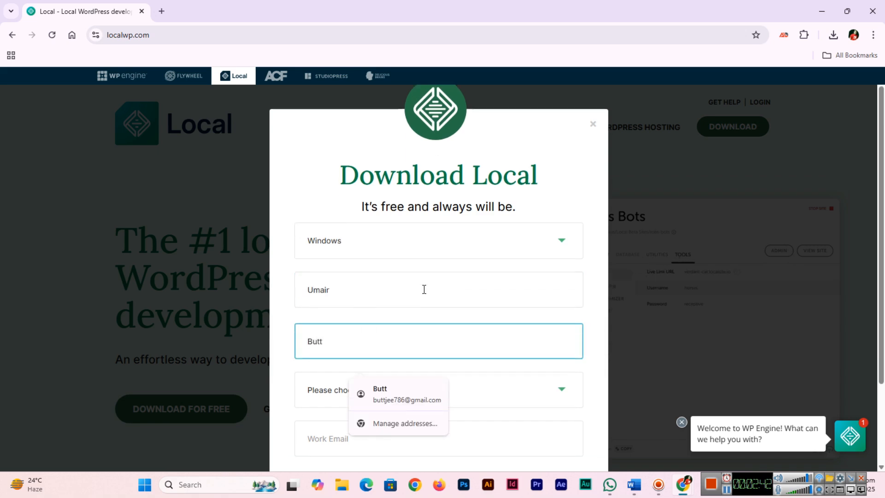
Set the organization type to Independent Freelancer/Consultant
scroll(432, 295, "down", 2)
left_click(439, 300)
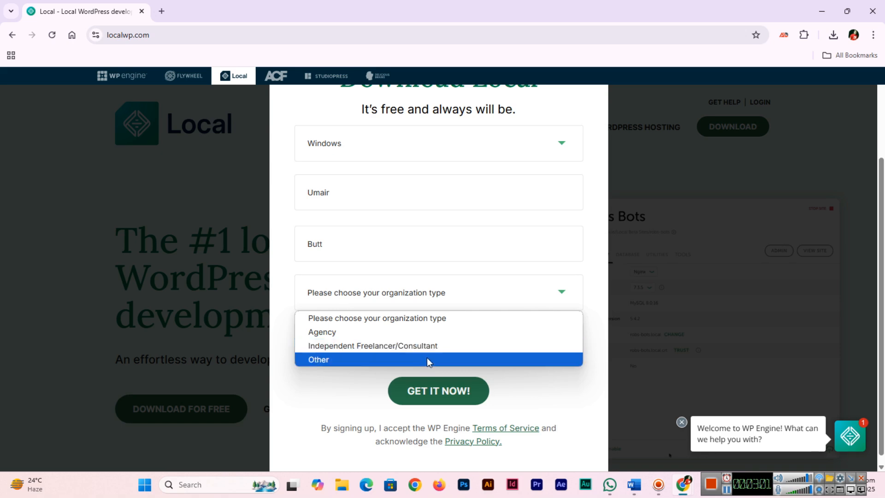
left_click(459, 347)
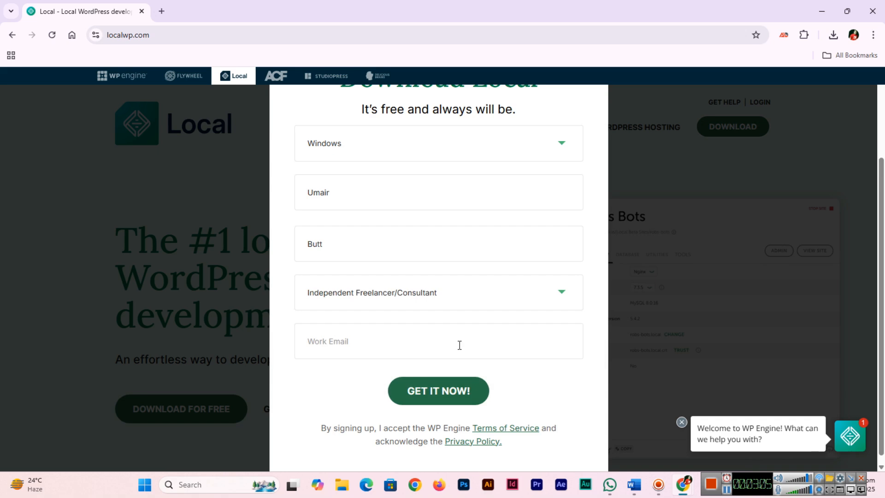
Fill in the work e-mail address and submit the form to start the download
left_click(459, 346)
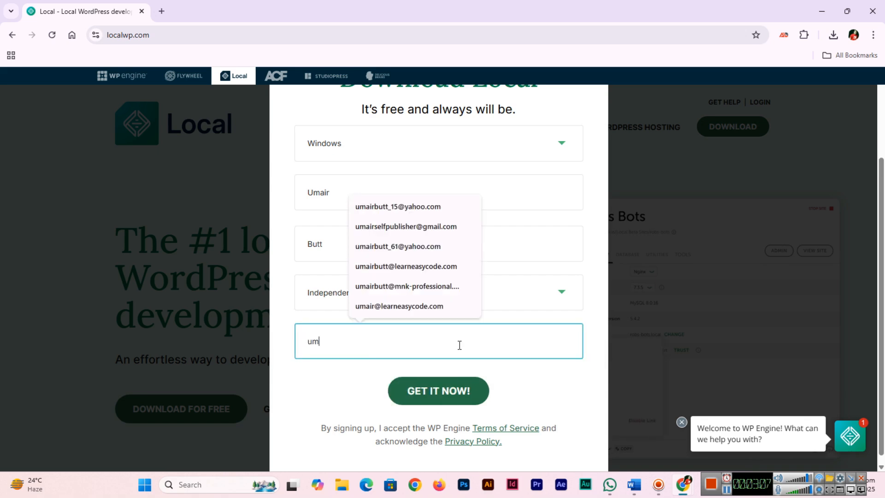
left_click(443, 226)
left_click(439, 404)
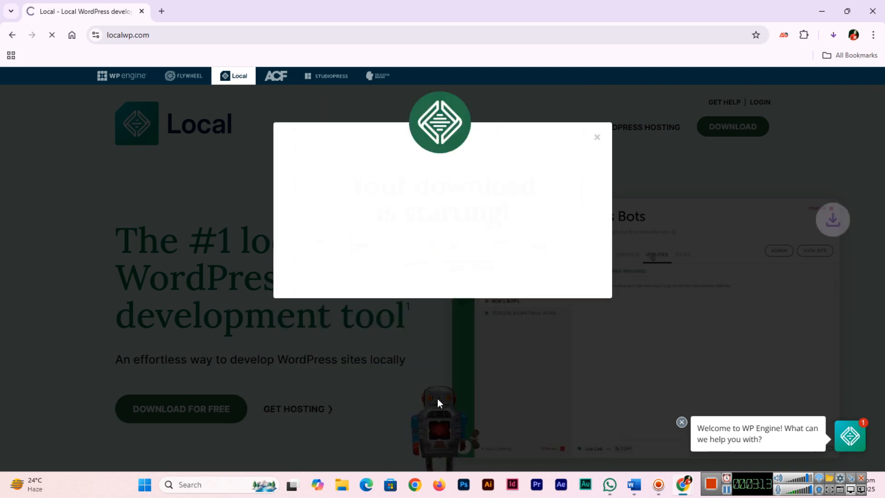
Check the progress of the local-9.2.2-windows.exe download in the downloads list
left_click(834, 36)
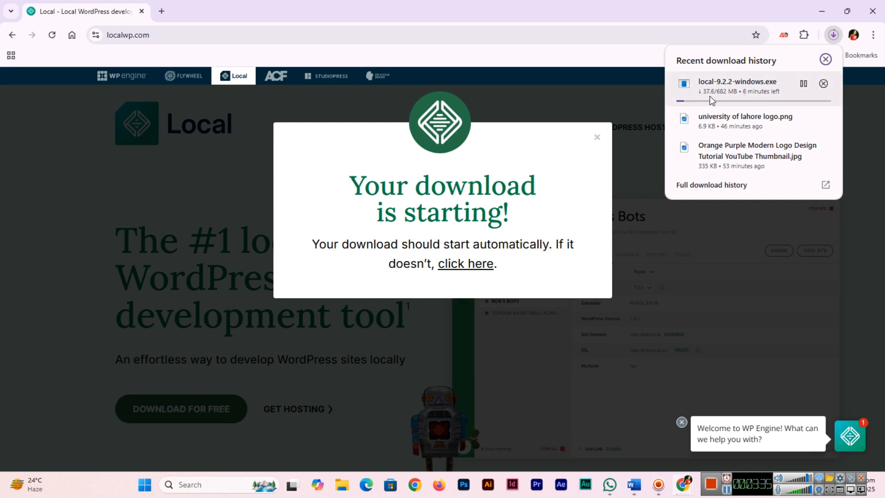
left_click(727, 491)
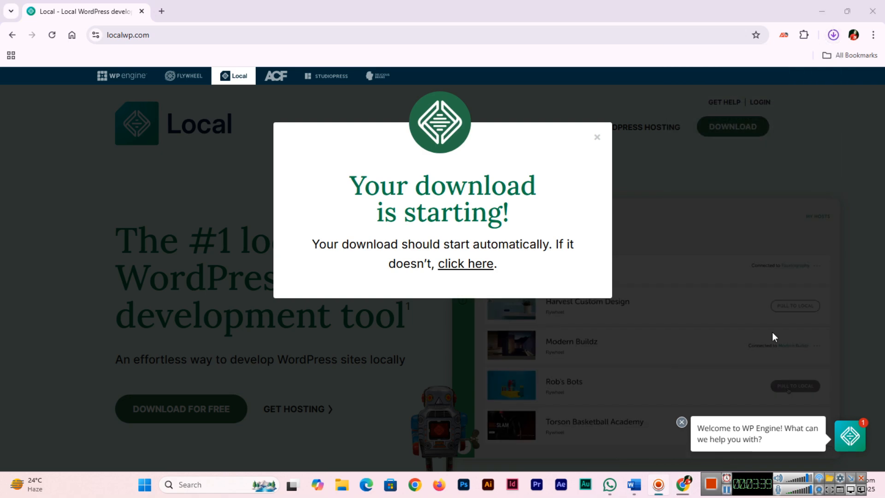
left_click(834, 37)
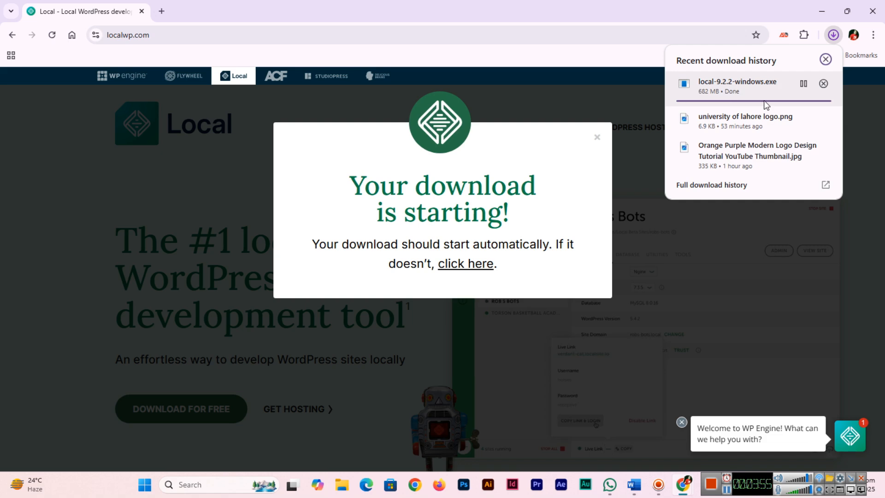
mouse_move(790, 173)
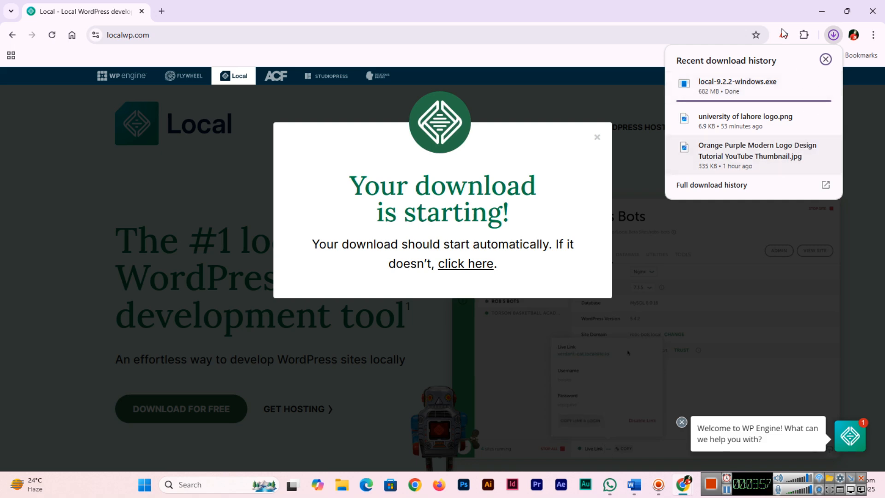
left_click(834, 36)
left_click(833, 36)
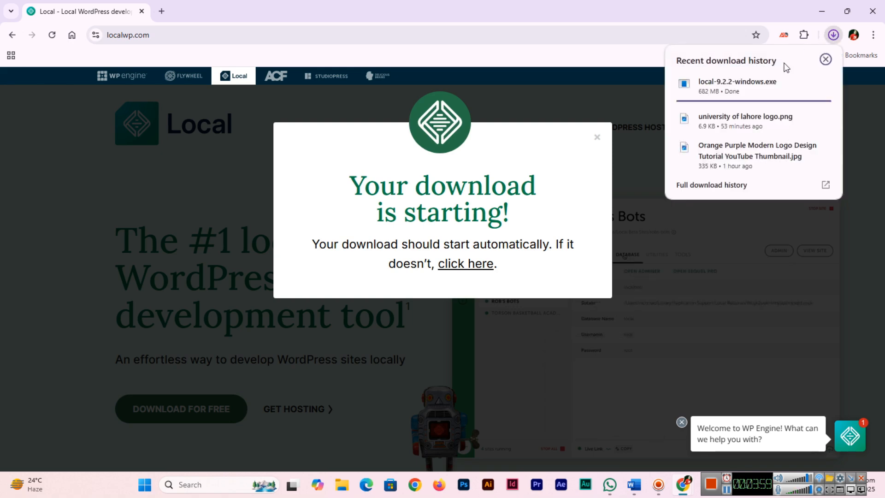
mouse_move(780, 86)
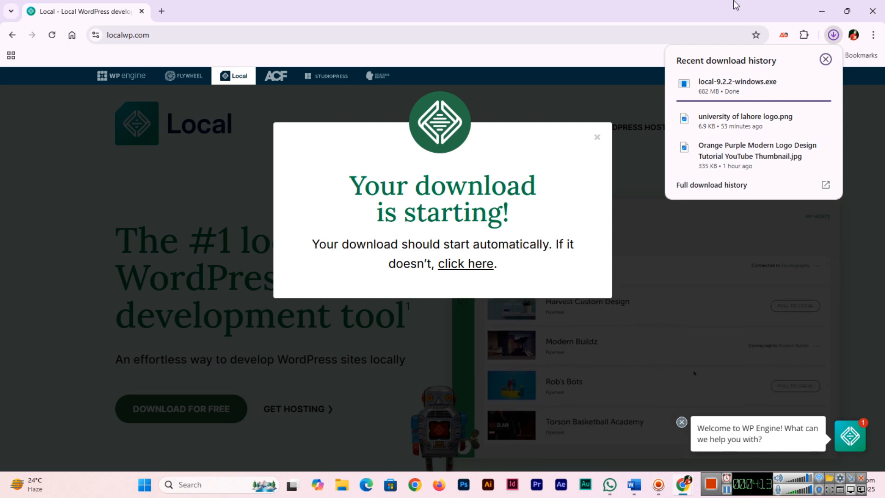
left_click(835, 36)
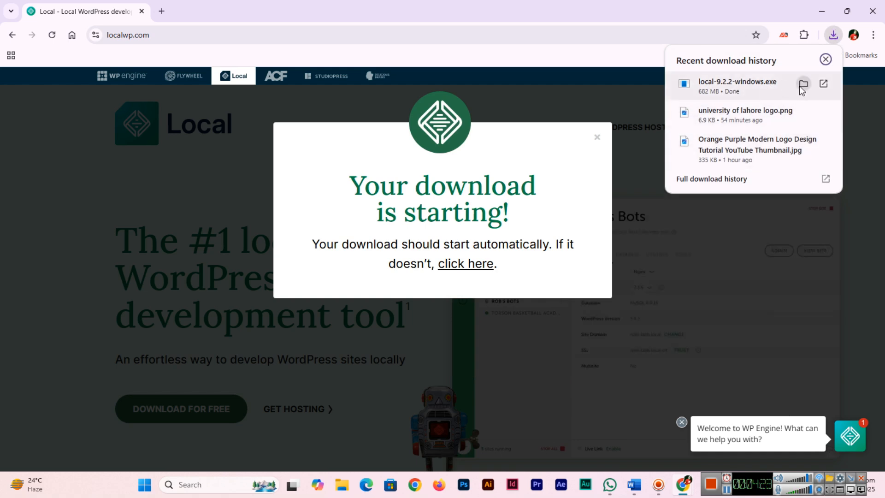
Close the download popup and launch the local-9.2.2-windows installer from the Downloads folder
left_click(748, 90)
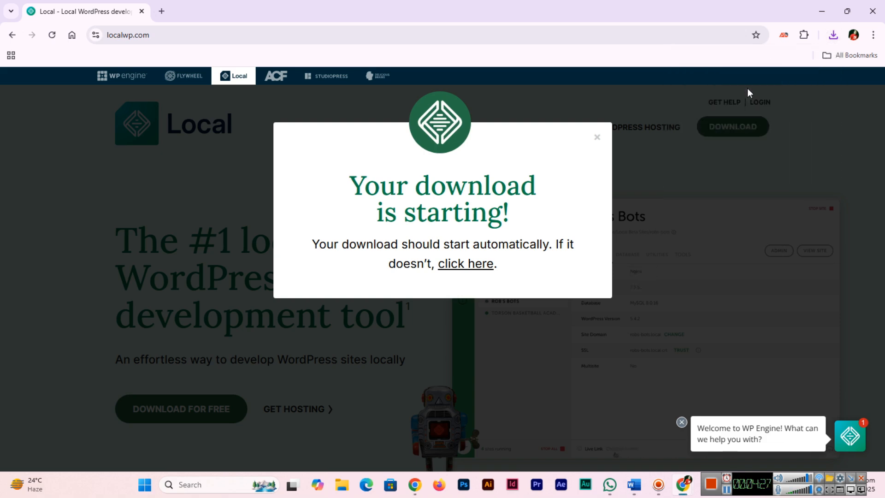
left_click(597, 137)
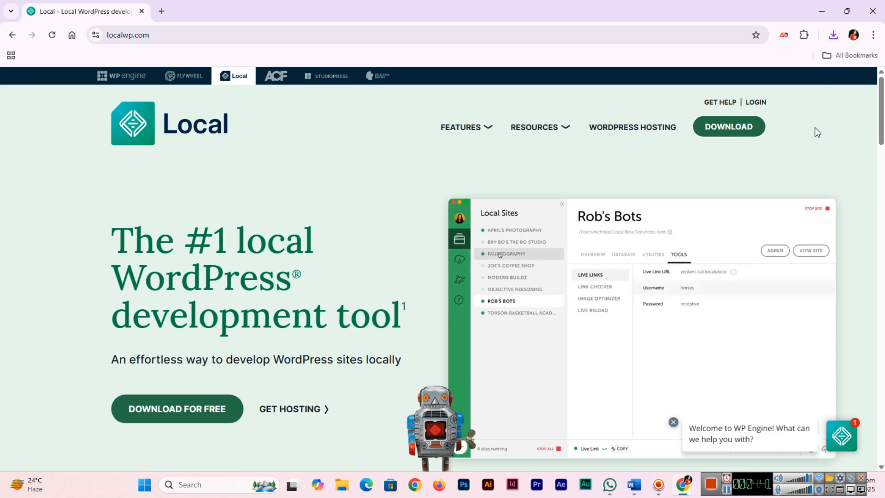
scroll(850, 192, "down", 5)
scroll(851, 192, "down", 4)
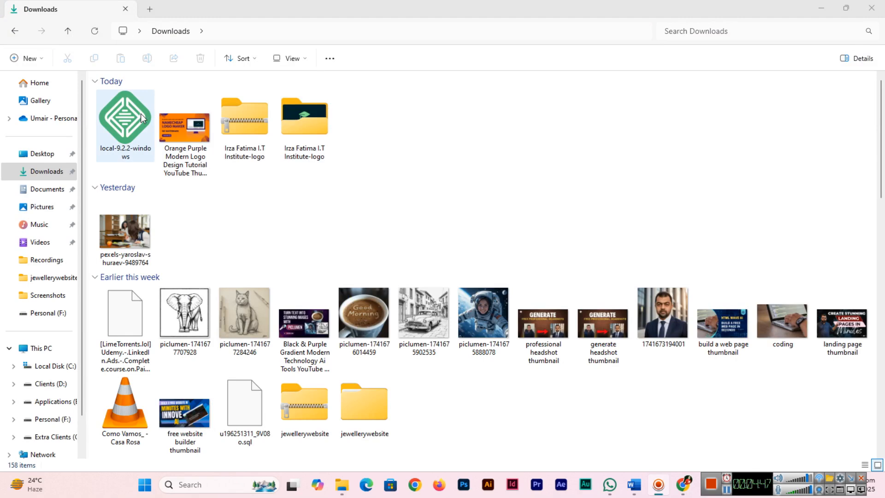
double_click(140, 113)
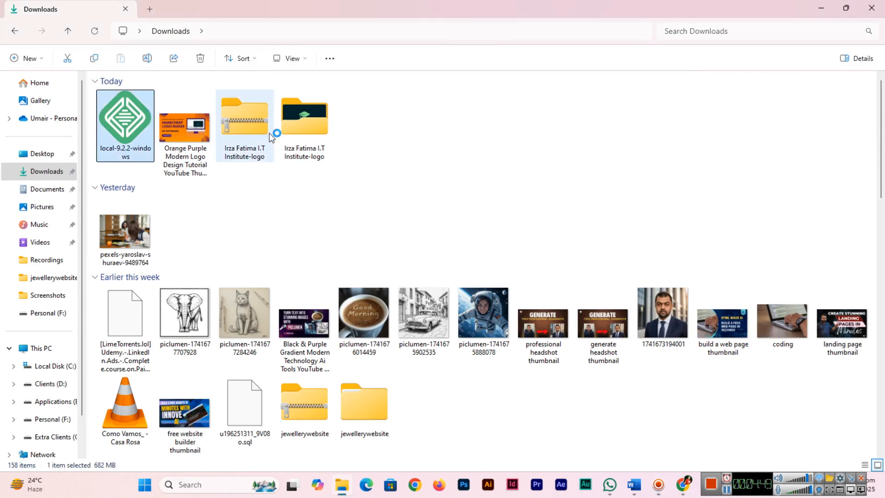
left_click(822, 8)
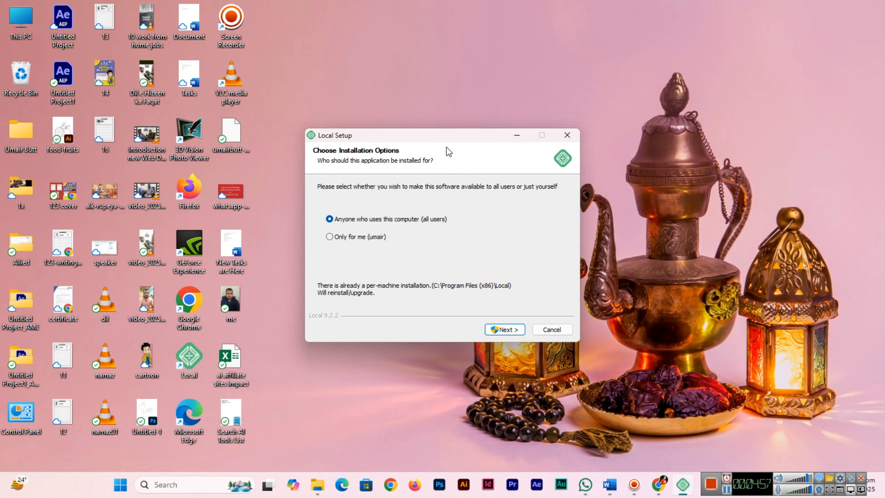
Install Local for all users in the default folder and finish setup with Run Local checked
left_click_drag(435, 137, 469, 137)
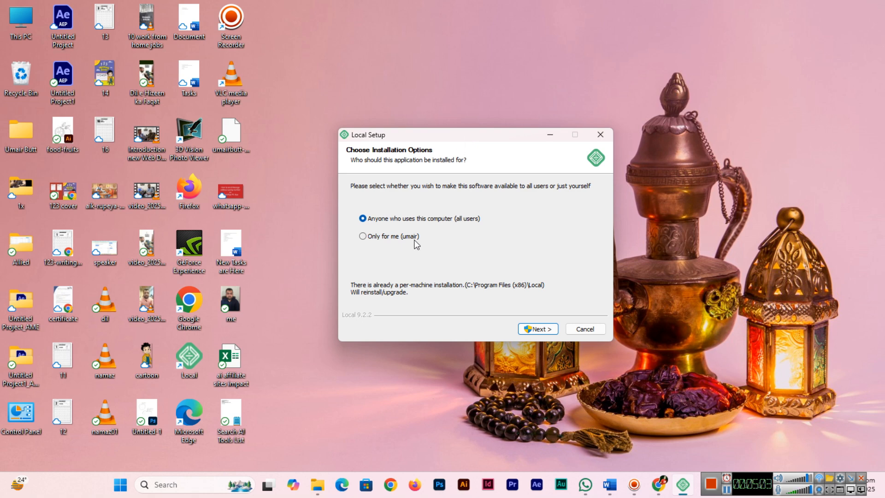
left_click(533, 330)
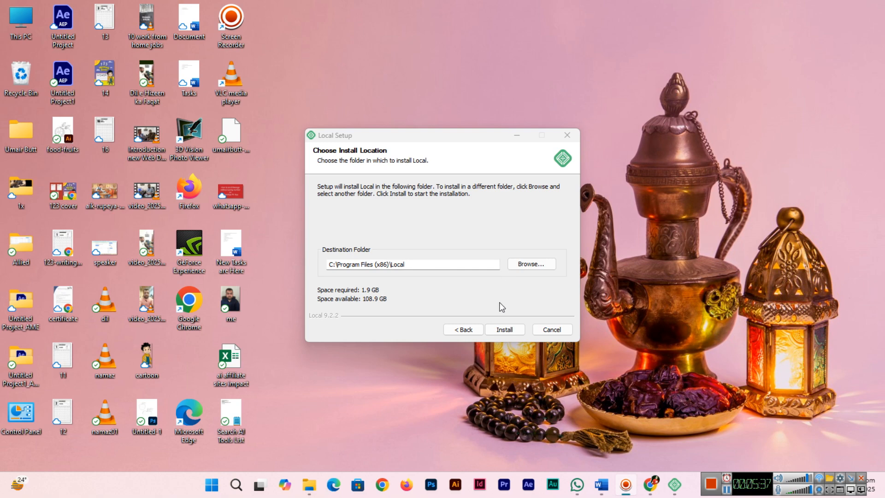
left_click(510, 333)
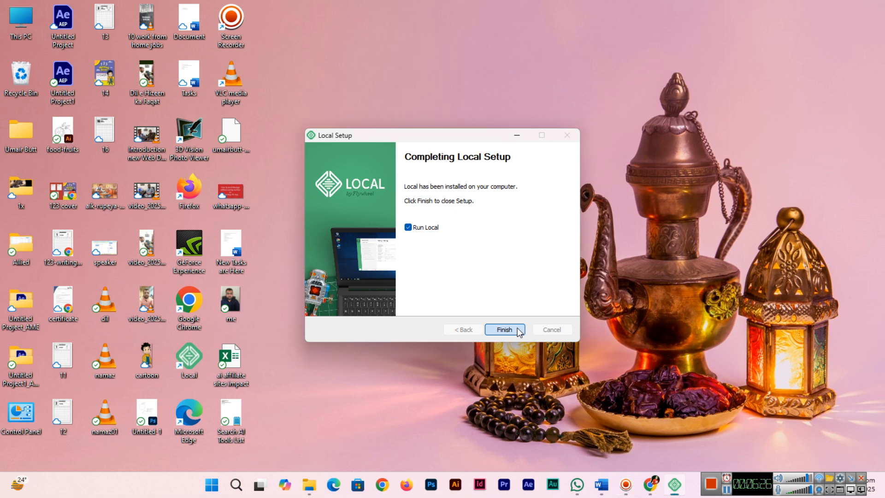
left_click(519, 330)
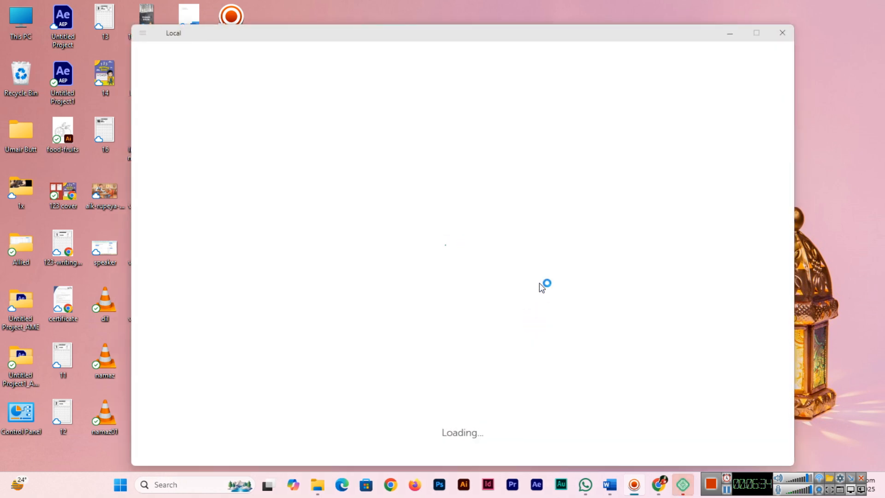
Start creating a new site in the Local app
left_click_drag(258, 32, 369, 29)
left_click_drag(513, 35, 396, 31)
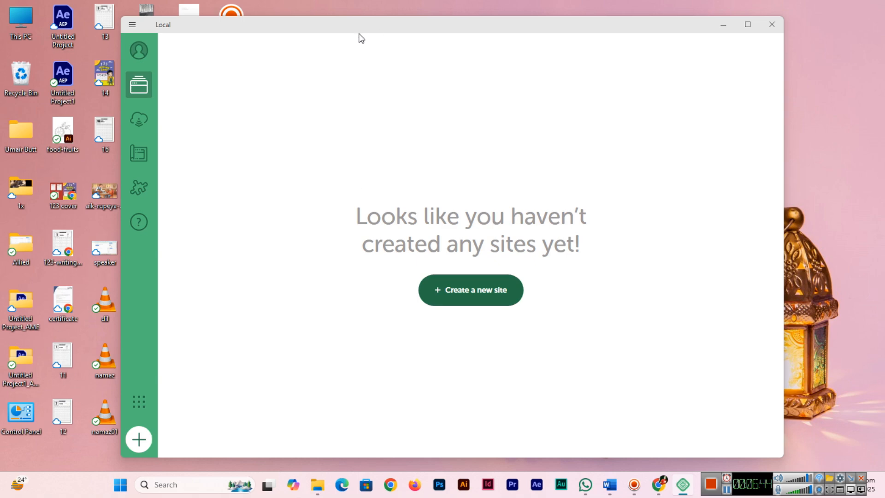
left_click(464, 299)
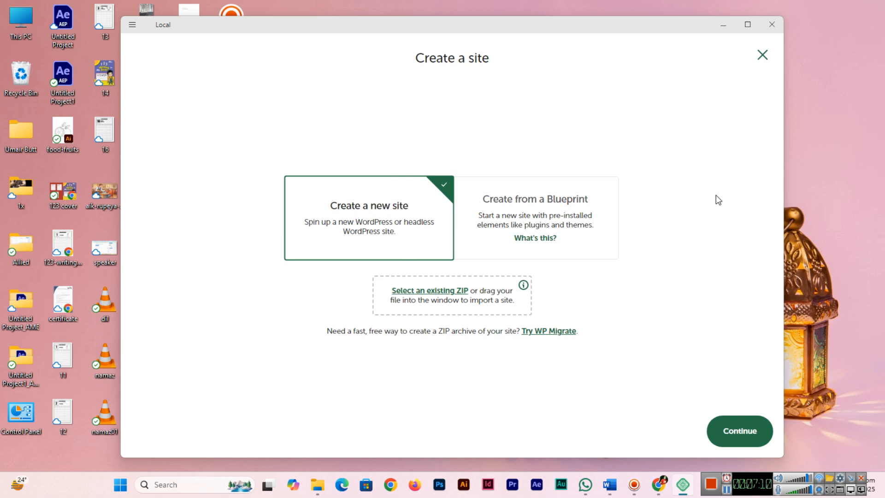
Create a new site named irzafatimaitsolutions and open its advanced options
left_click(751, 433)
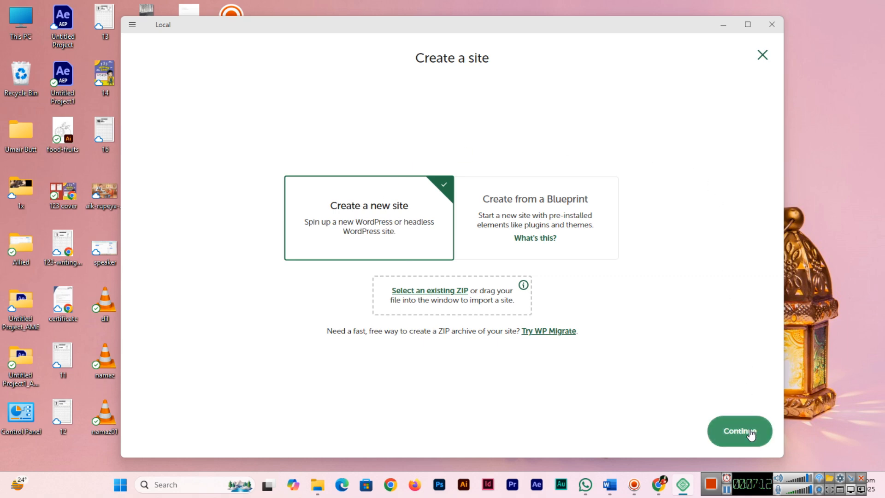
type("irzafatimaitsolutions")
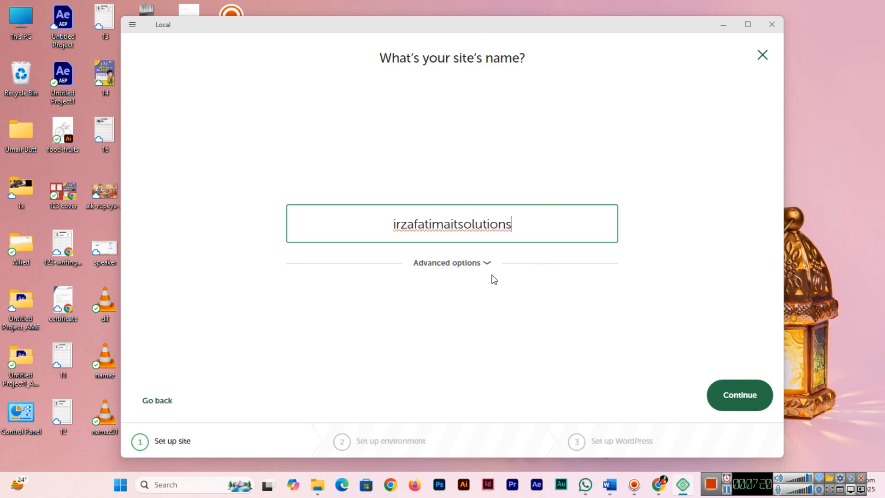
left_click(487, 264)
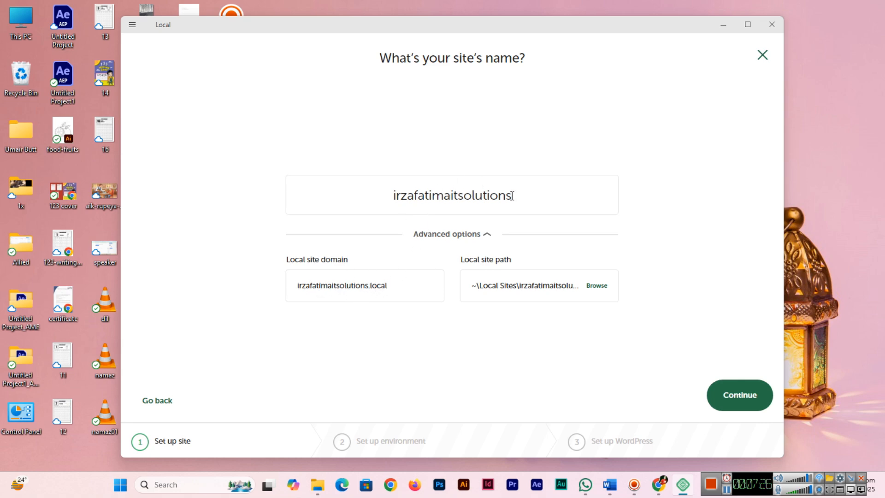
Try renaming the site as Irza Fatima It Solutions before restoring irzafatimaitsolutions
left_click_drag(522, 193, 387, 192)
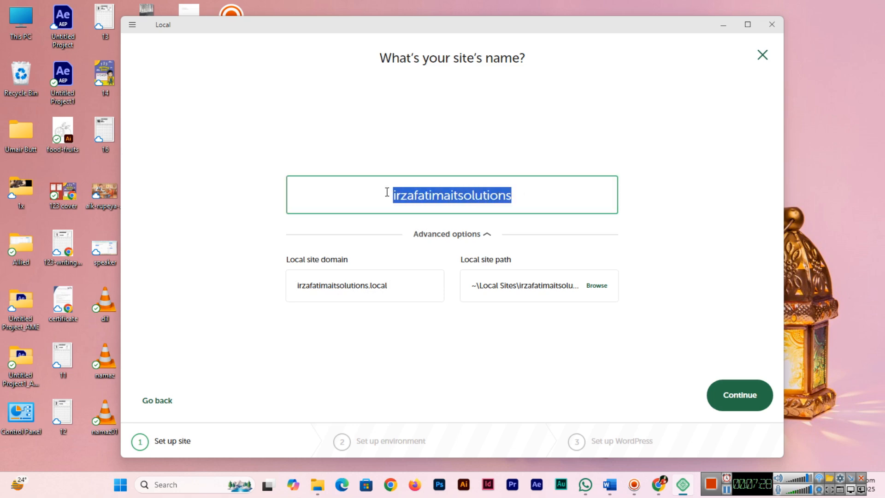
type("i")
key("BackSpace")
type("rza F")
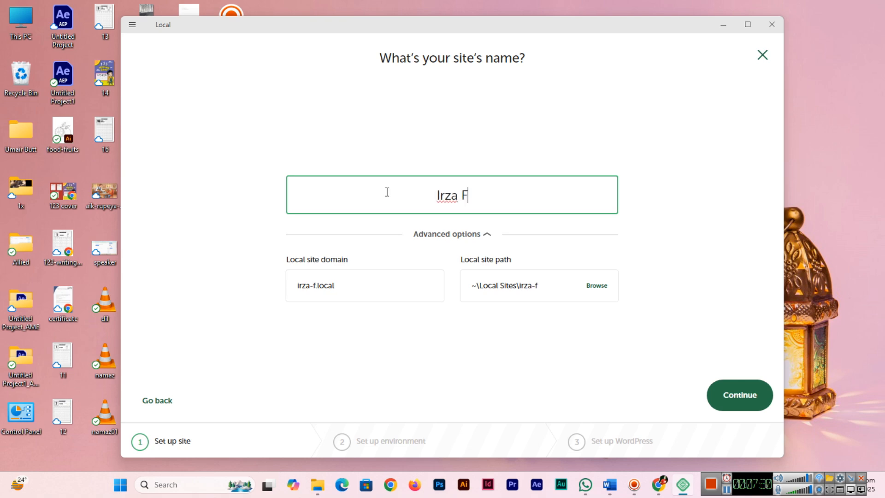
type("atima It")
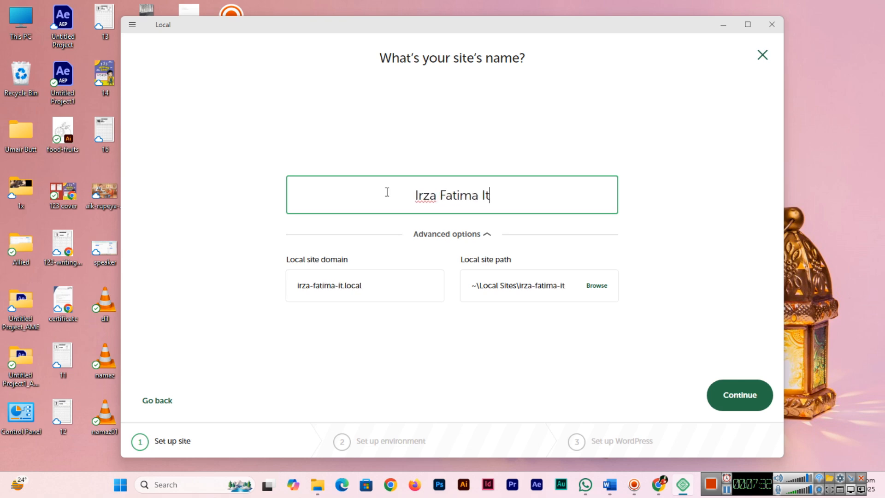
type(" Solutions")
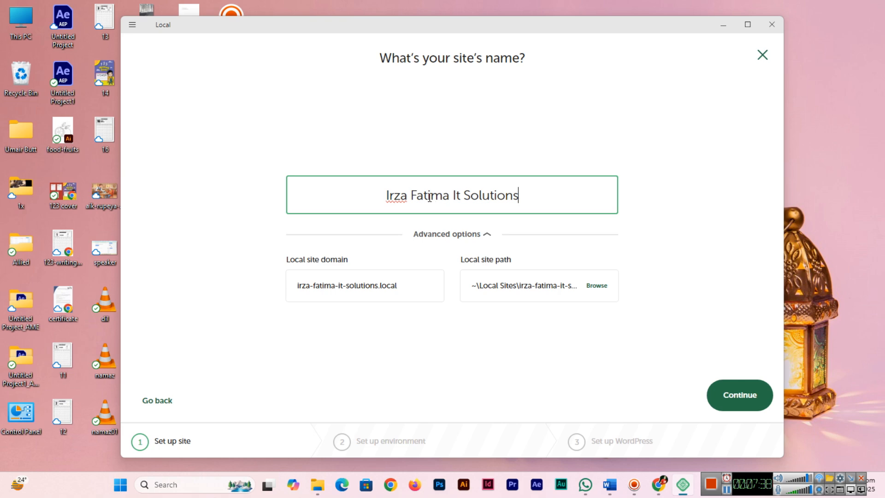
left_click_drag(553, 204, 385, 195)
type("irza")
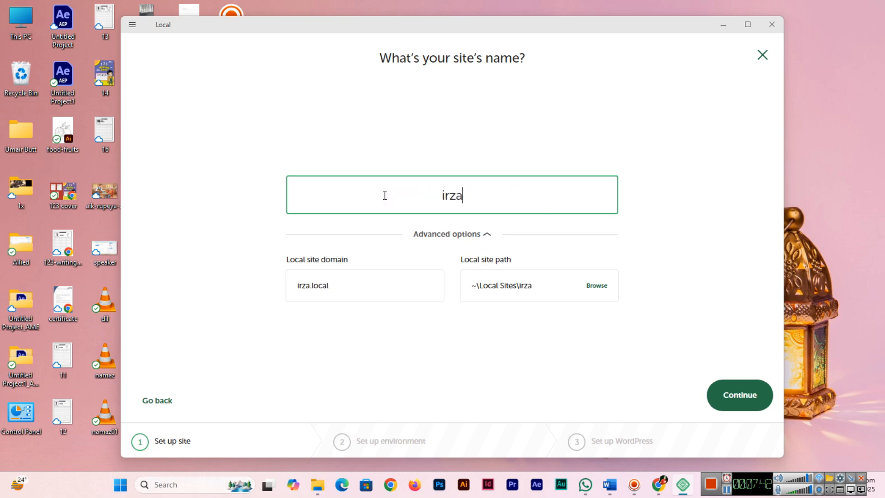
type("fatimaitsolutions")
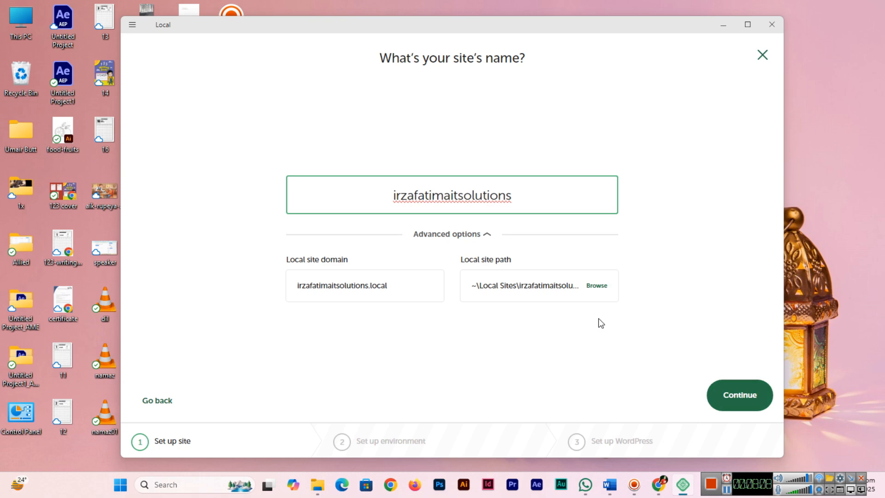
Keep the Preferred environment of PHP 8.2.23, nginx and MySQL 8.0.35 after viewing the Custom options, and continue
left_click(744, 406)
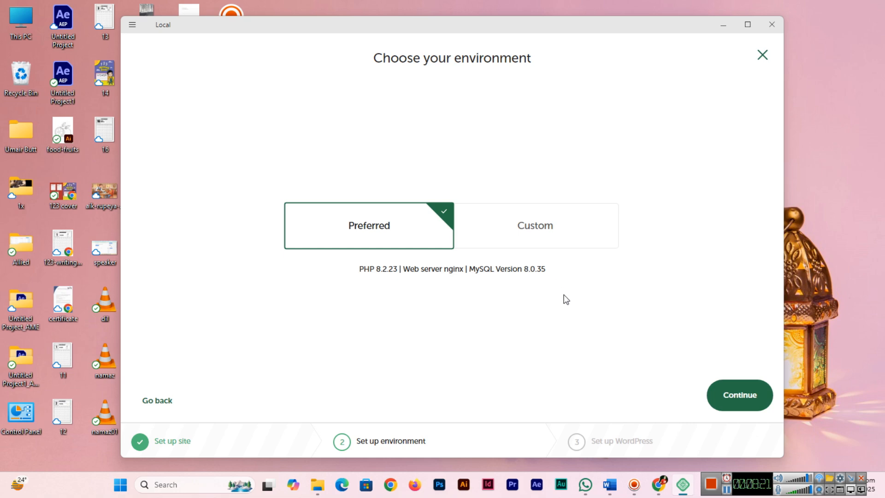
left_click(544, 231)
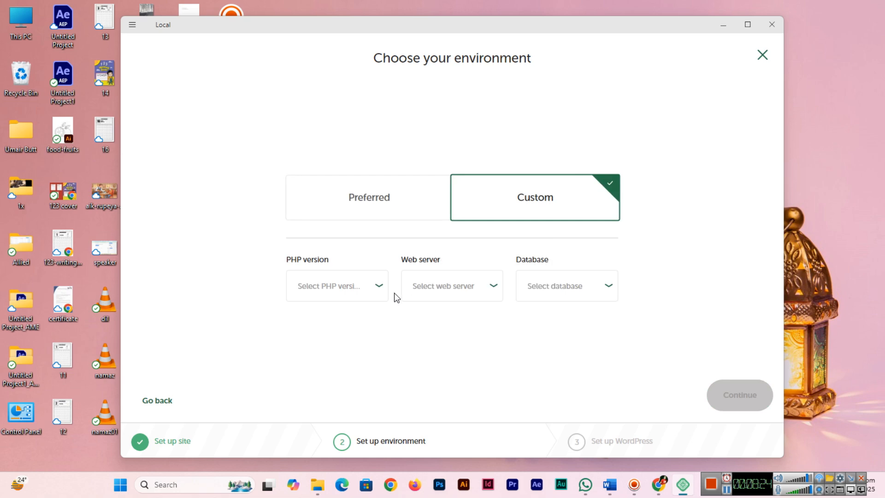
left_click(375, 193)
left_click(515, 213)
left_click(353, 289)
left_click(255, 299)
left_click(397, 189)
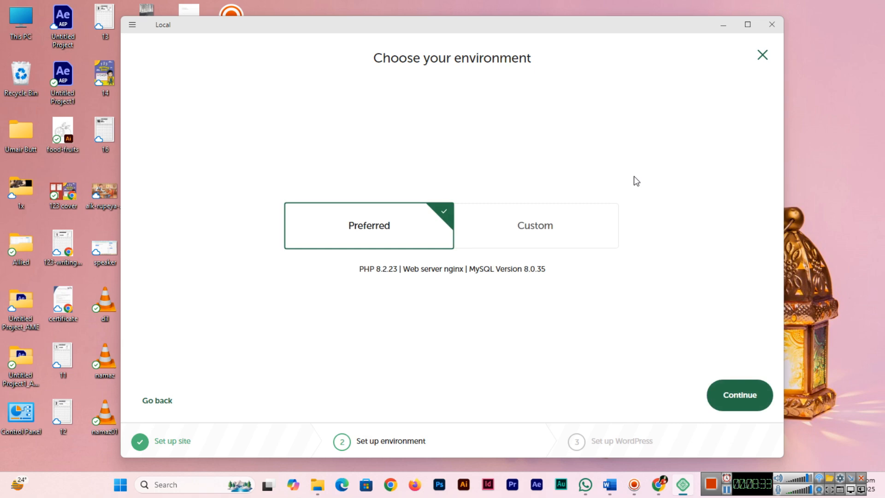
left_click(749, 402)
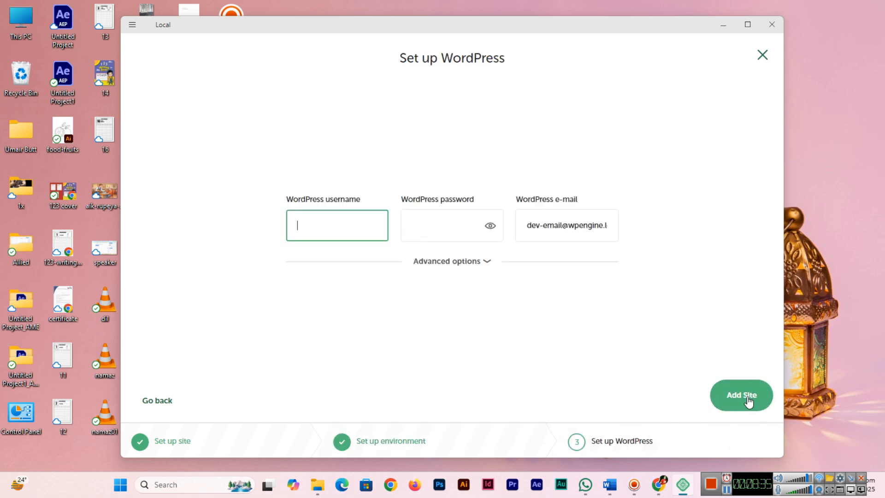
Set the WordPress username to admin and enter the account password
type("admin")
key("Tab")
type("••••••")
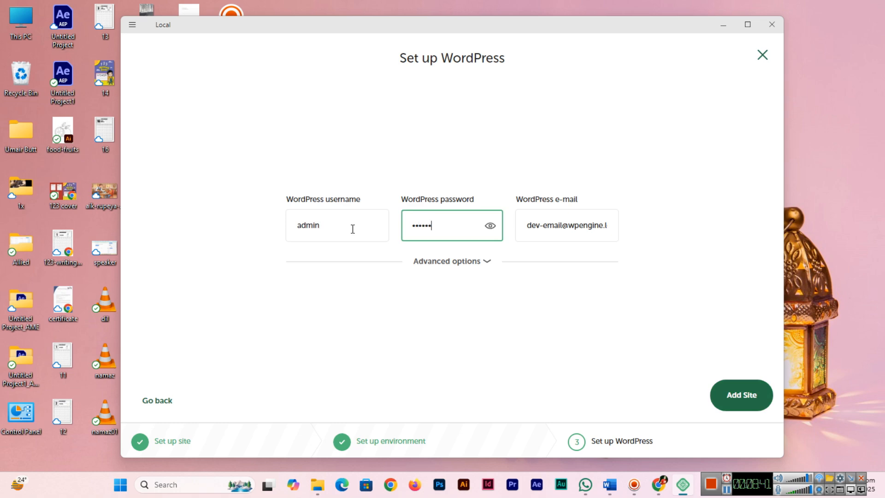
Replace the default WordPress e-mail with the administrator's e-mail address
left_click(566, 226)
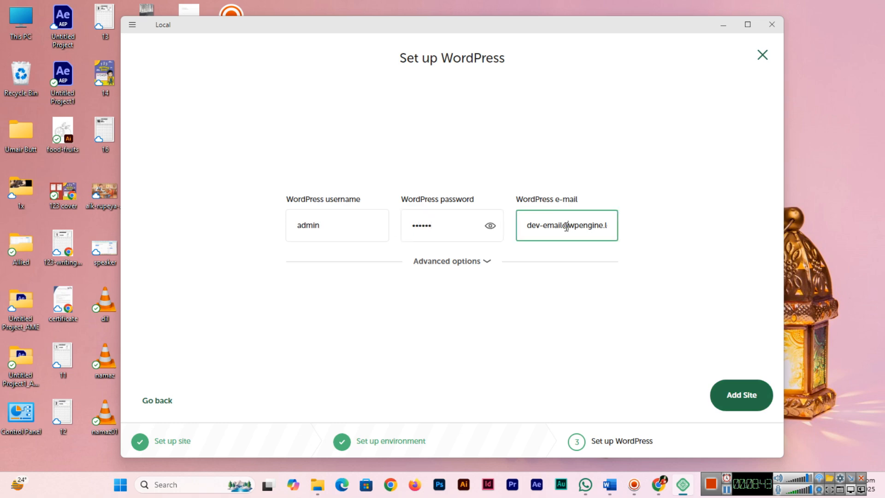
key("ctrl+a")
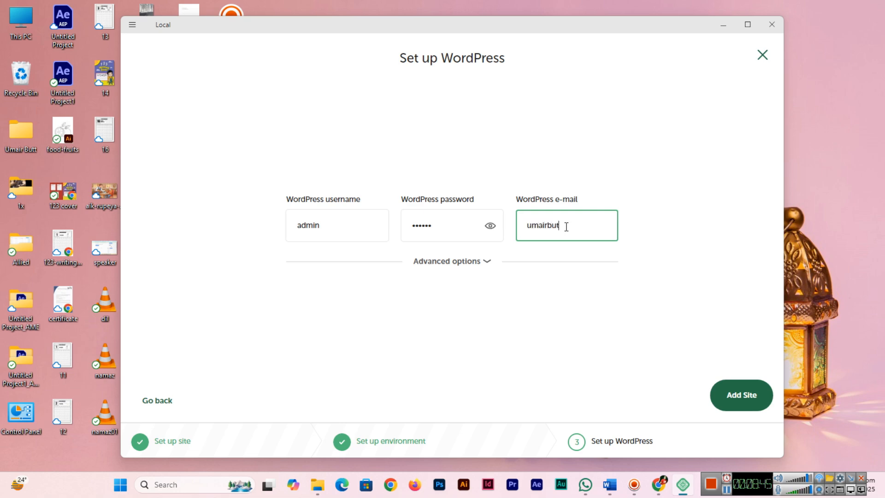
key("ctrl+a")
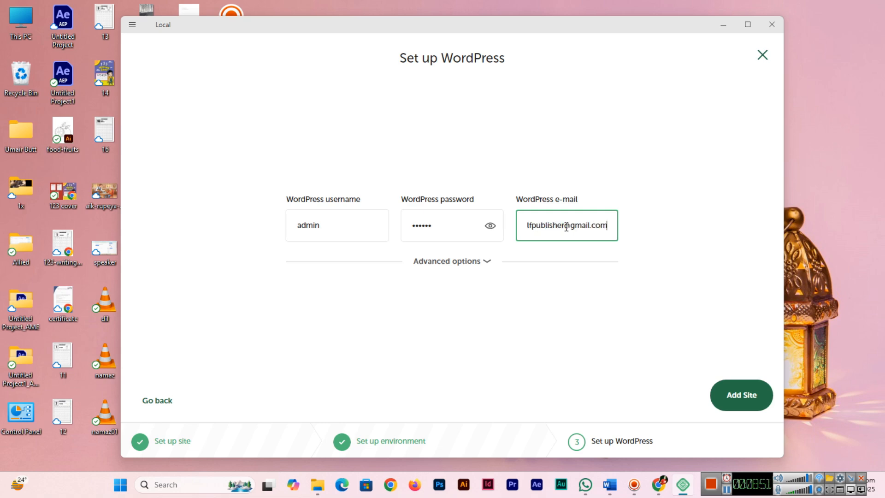
Keep English (United States) as the language with Multisite off and add the site
left_click(488, 261)
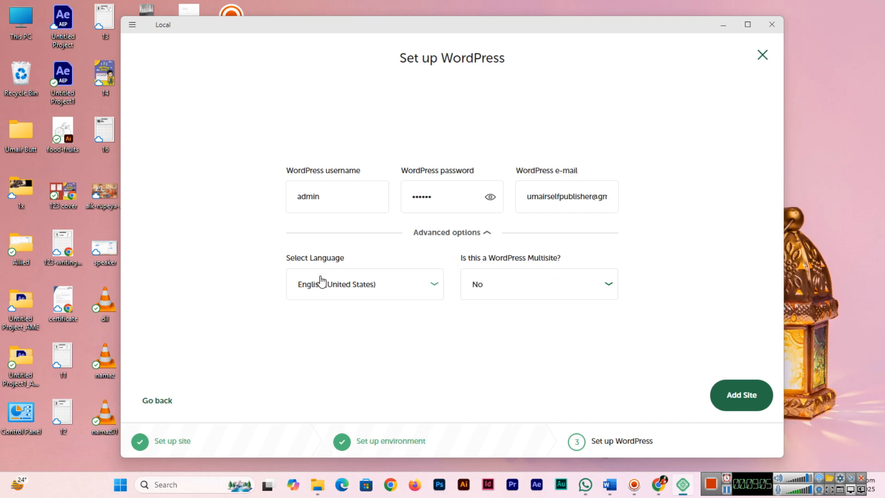
left_click(373, 295)
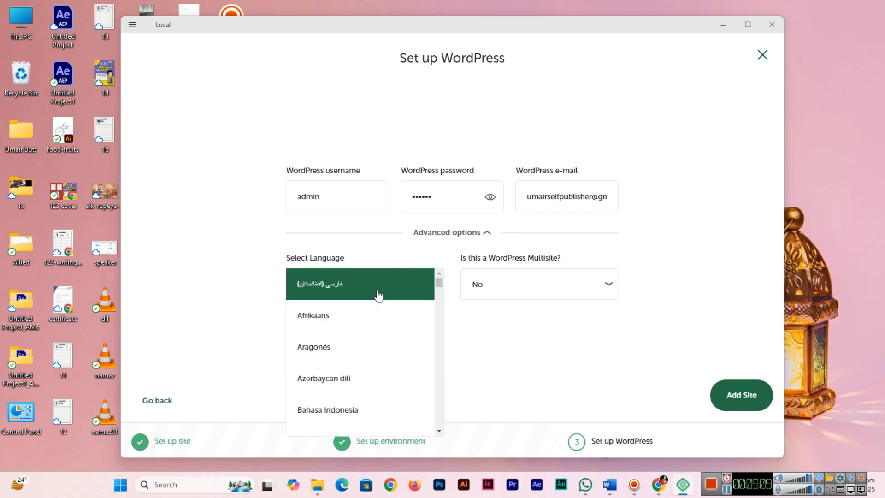
left_click(225, 276)
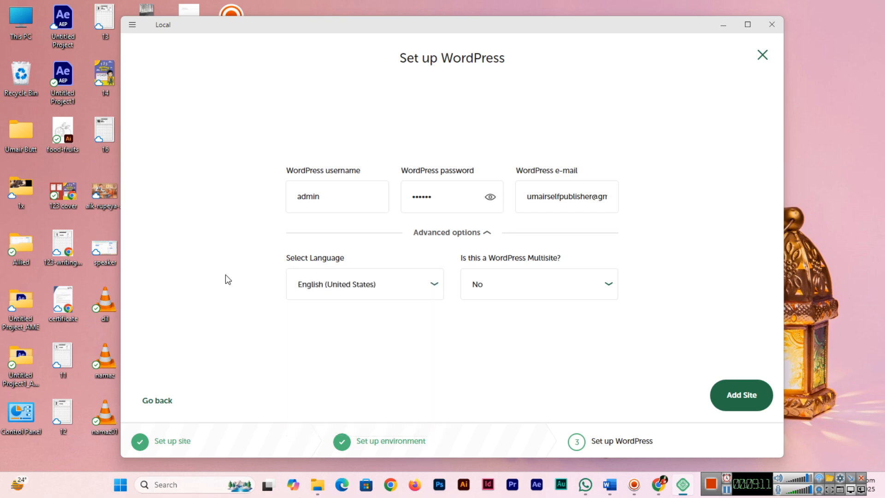
left_click(741, 395)
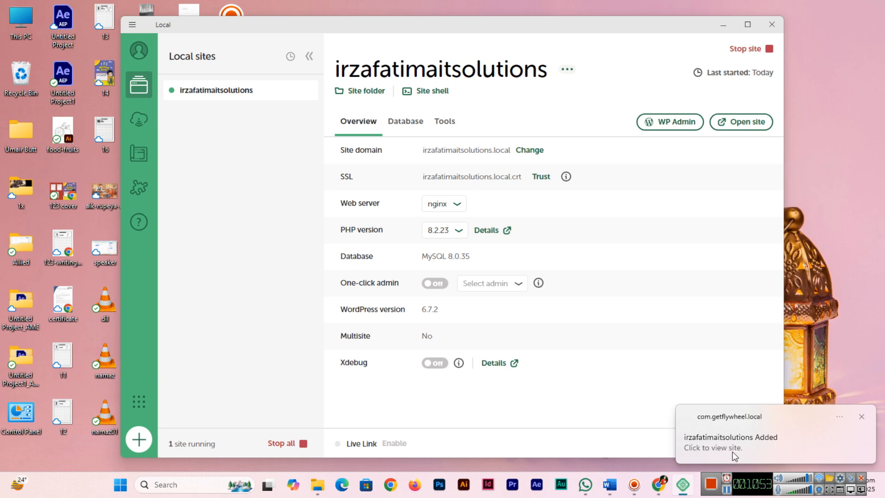
Dismiss the site-added notification and turn on One-click admin for the admin user
left_click(862, 417)
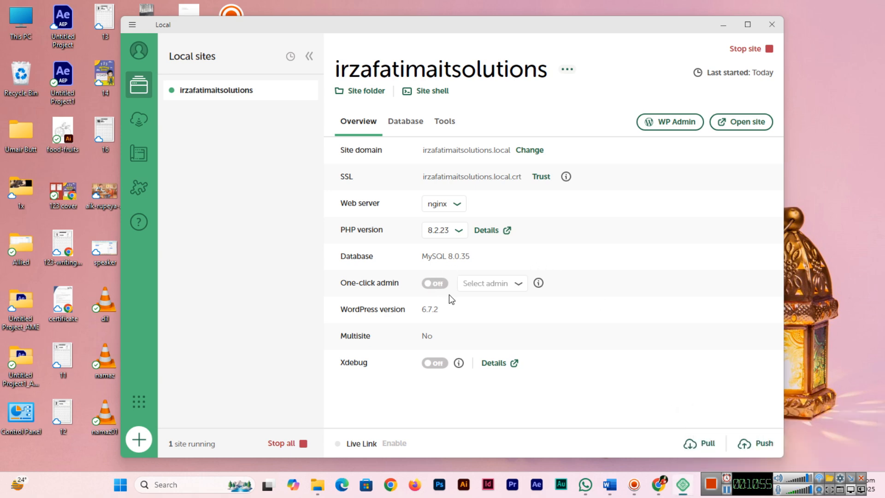
left_click(429, 284)
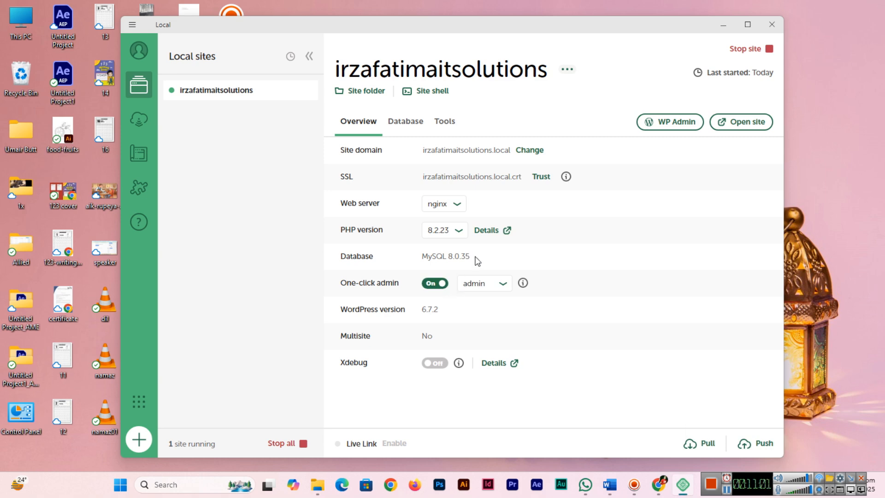
Review the site's Database and Tools details before returning to the overview
left_click(411, 128)
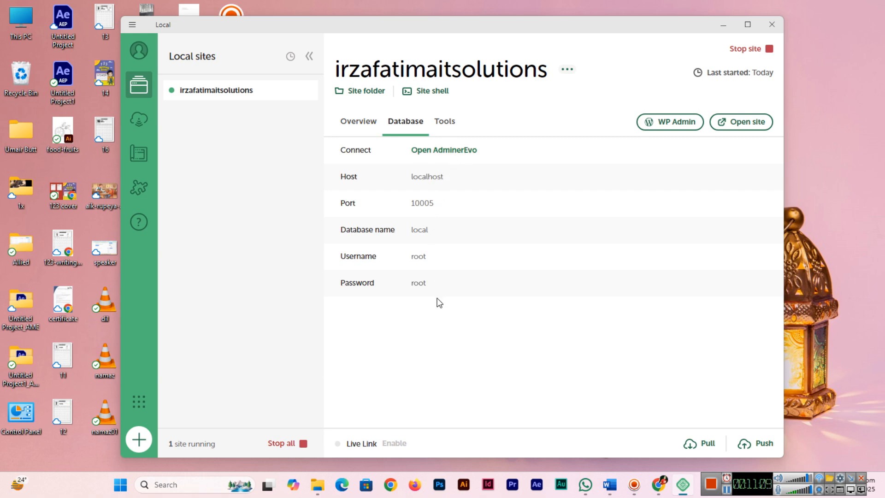
left_click(450, 122)
left_click(358, 122)
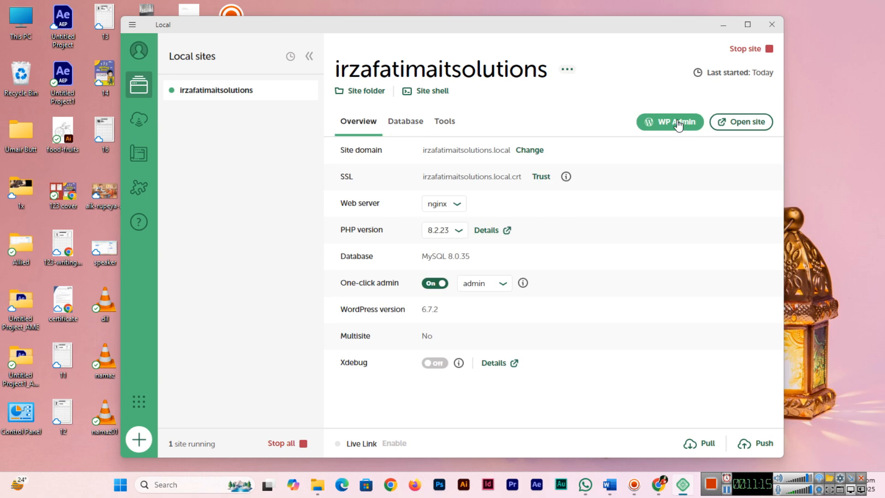
Open the site's WordPress admin dashboard in the browser
left_click(677, 125)
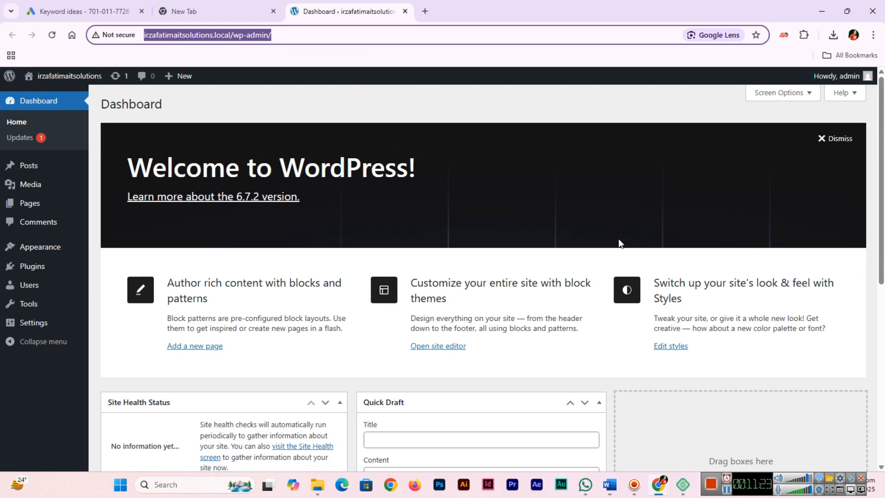
left_click(683, 486)
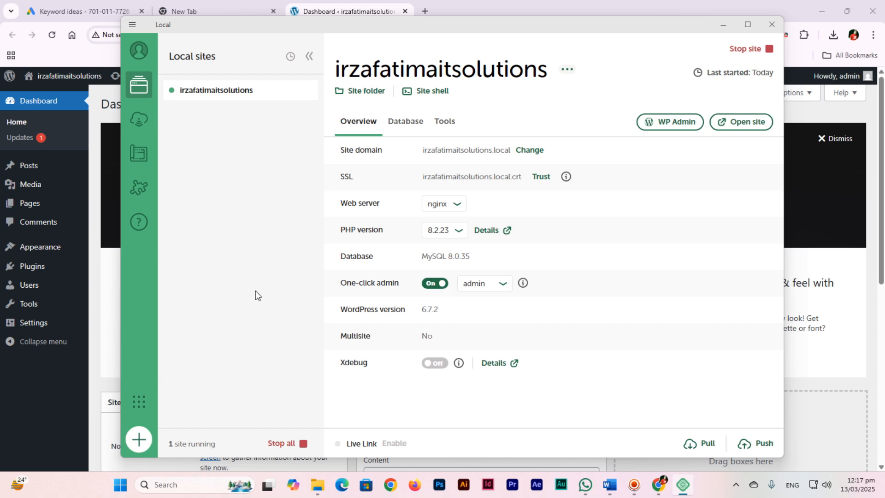
left_click(97, 361)
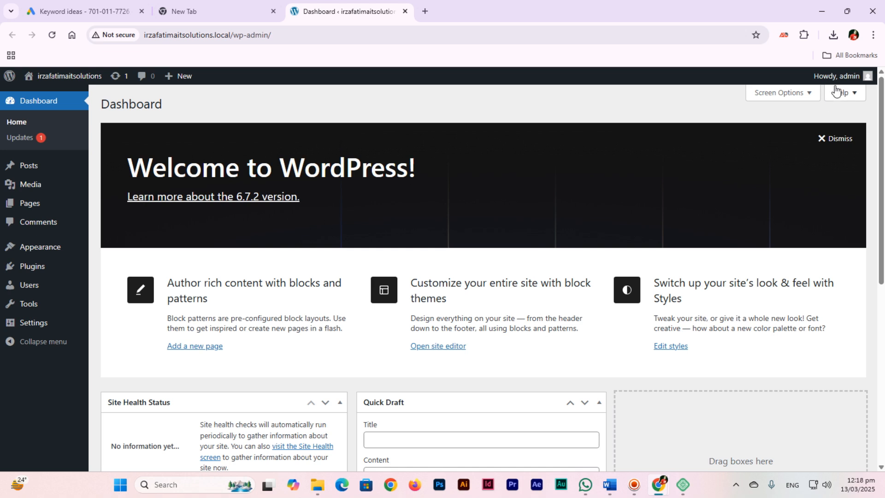
Open the site's front end in a new browser tab
mouse_move(830, 80)
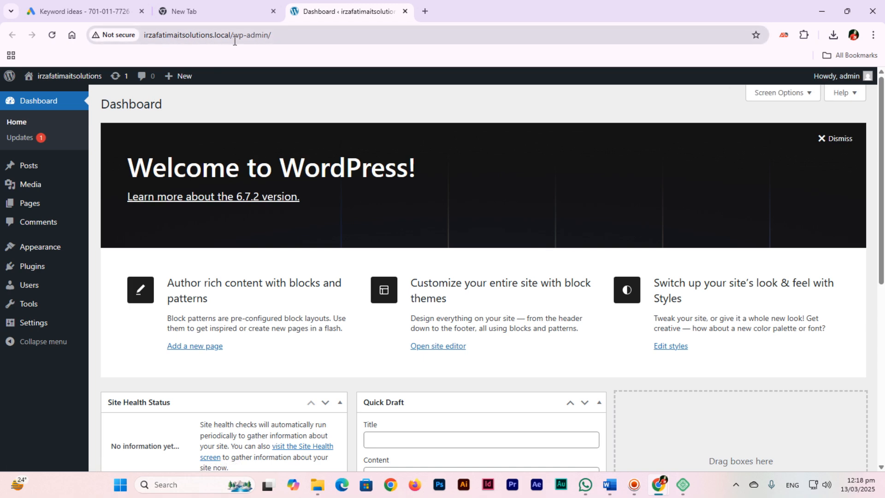
mouse_move(46, 79)
right_click(40, 96)
left_click(79, 109)
left_click(461, 11)
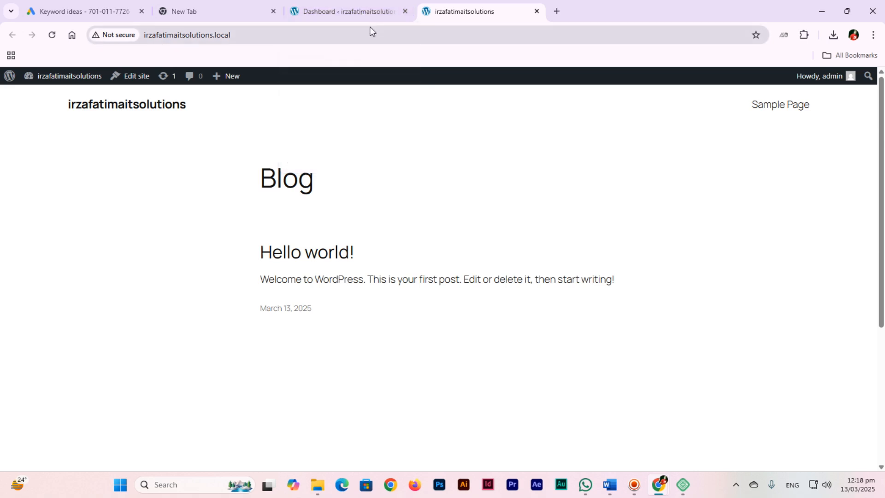
Return to the dashboard tab and open the Themes page
left_click(361, 11)
mouse_move(59, 255)
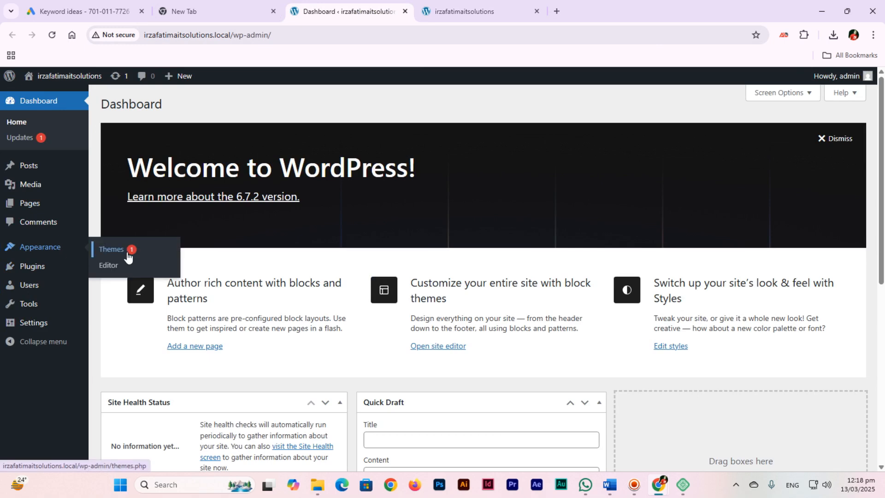
left_click(127, 255)
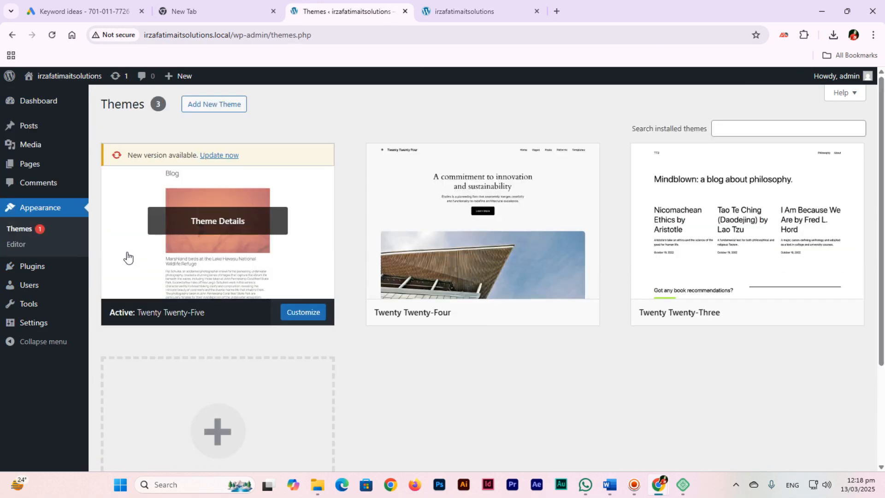
Search the theme directory for institute themes
left_click(226, 104)
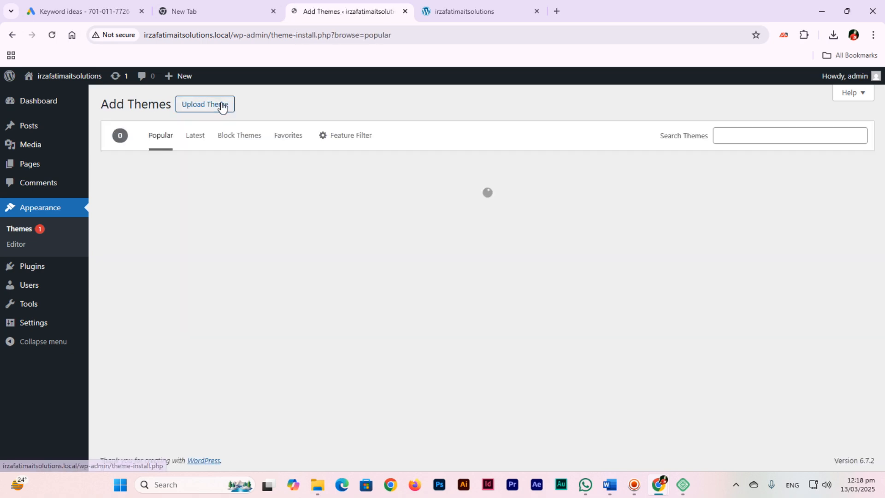
left_click(801, 140)
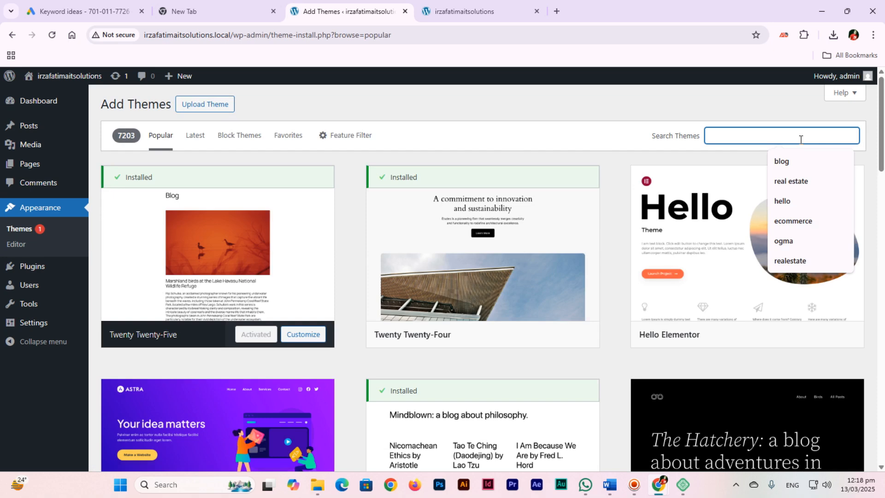
type("institute")
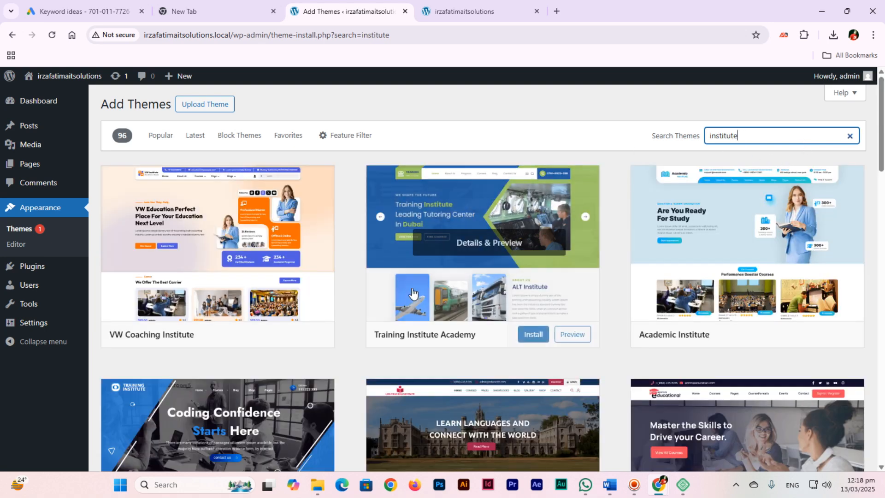
Install the Academic Institute theme from the search results and activate it
mouse_move(239, 327)
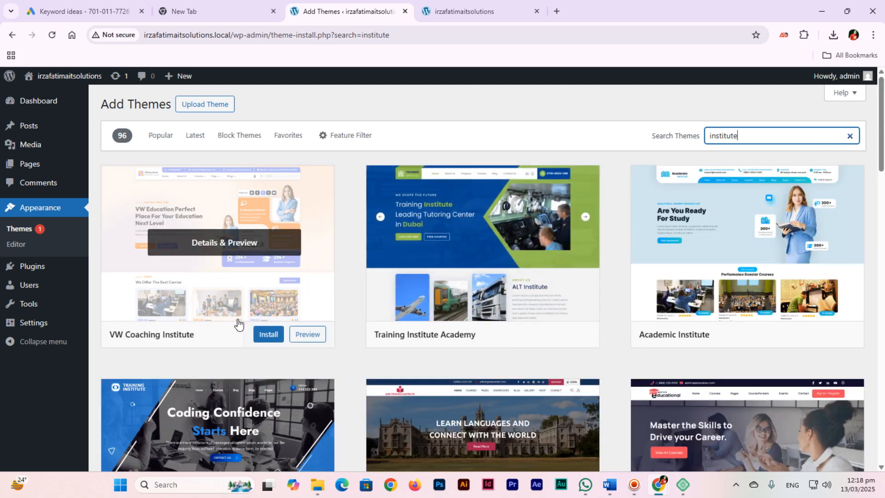
mouse_move(692, 242)
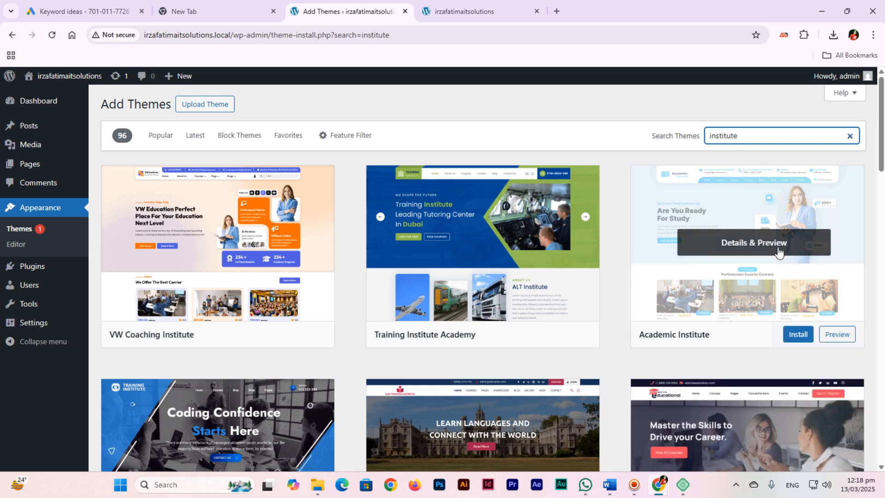
left_click(797, 337)
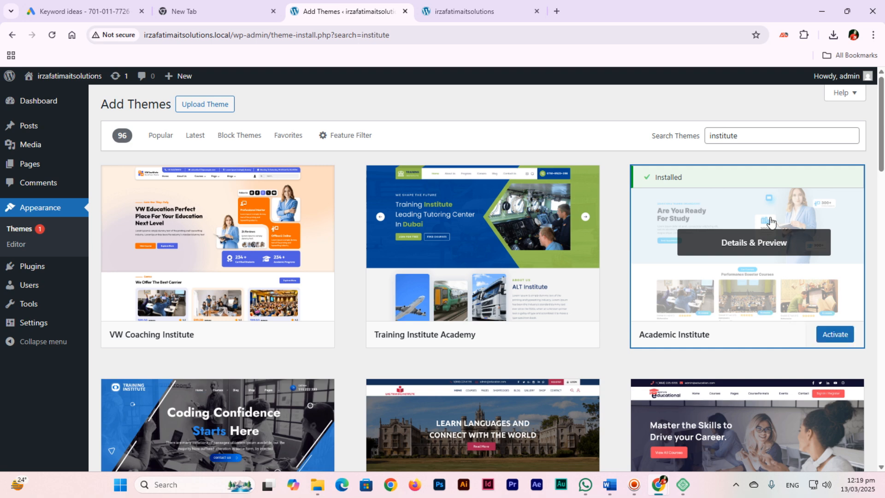
left_click(835, 337)
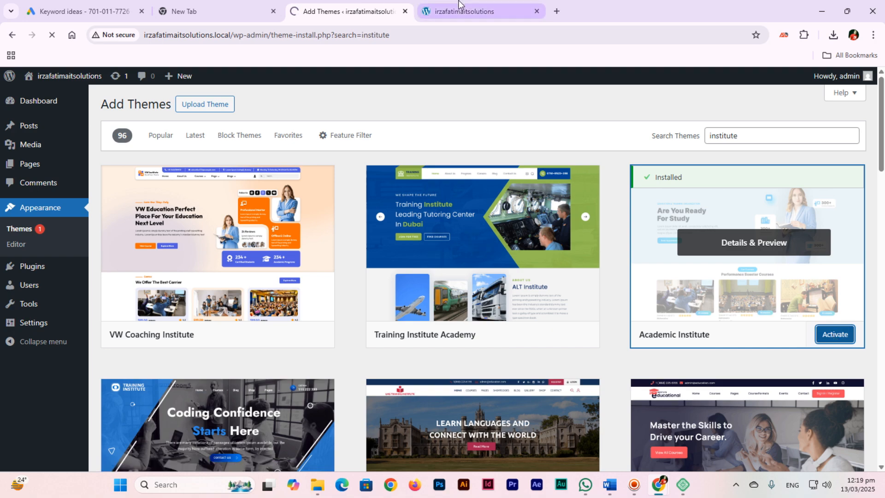
Reload the site's front end tab and scroll through the page to review the new theme
left_click(434, 13)
double_click(426, 36)
key("Return")
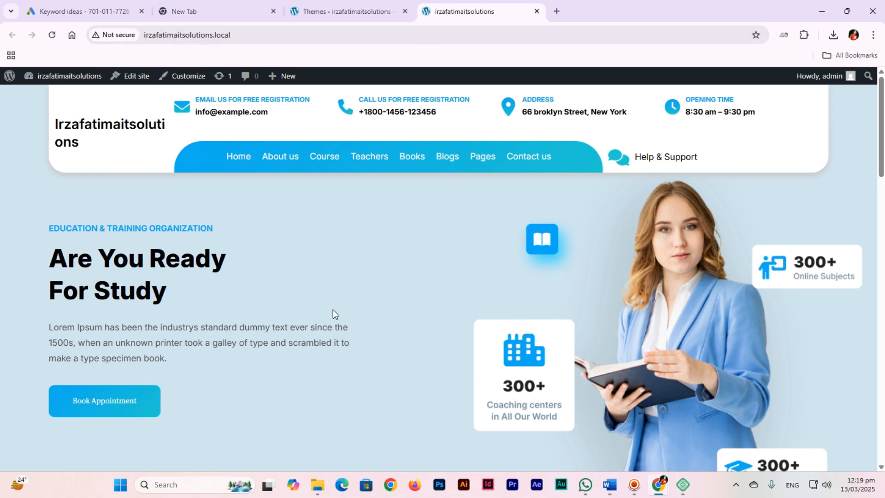
scroll(333, 309, "down", 10)
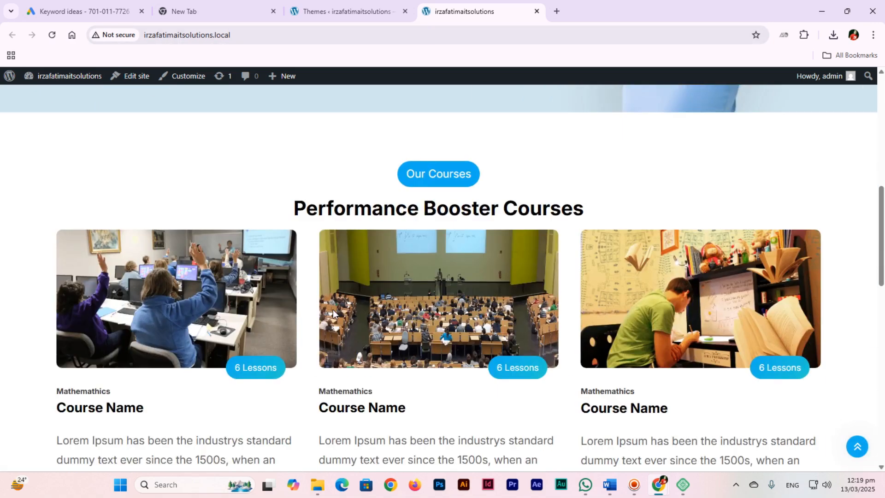
scroll(333, 311, "down", 5)
scroll(333, 312, "up", 15)
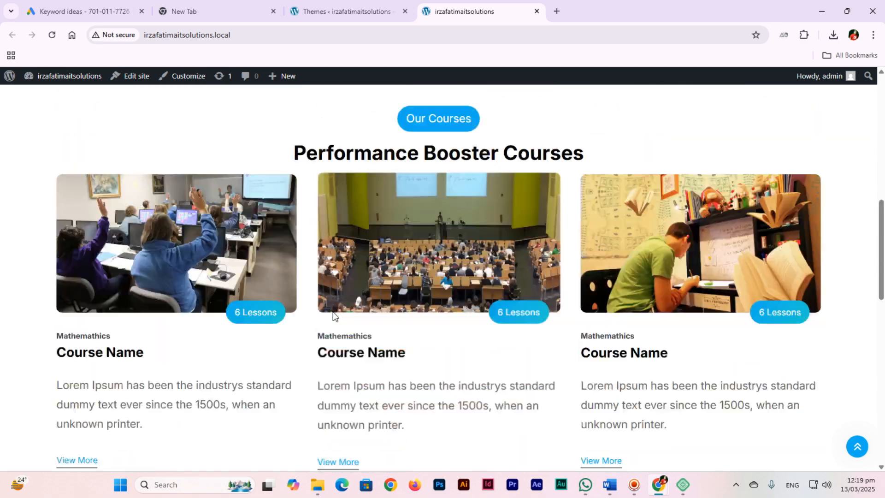
scroll(333, 311, "down", 20)
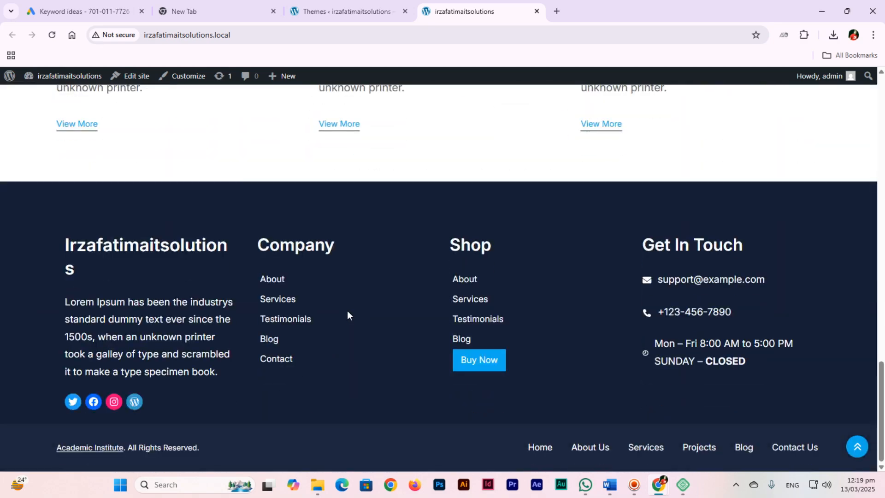
scroll(348, 311, "up", 20)
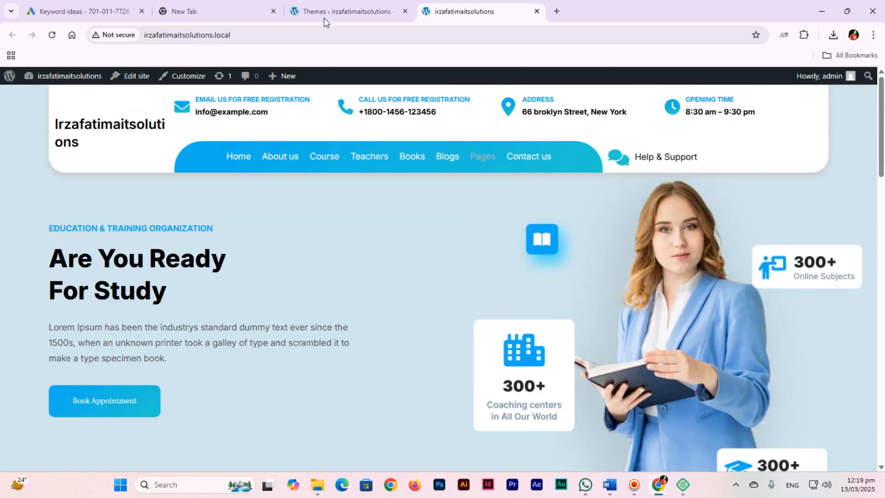
Switch between the front end and the dashboard tabs, ending on the Themes page
left_click(345, 10)
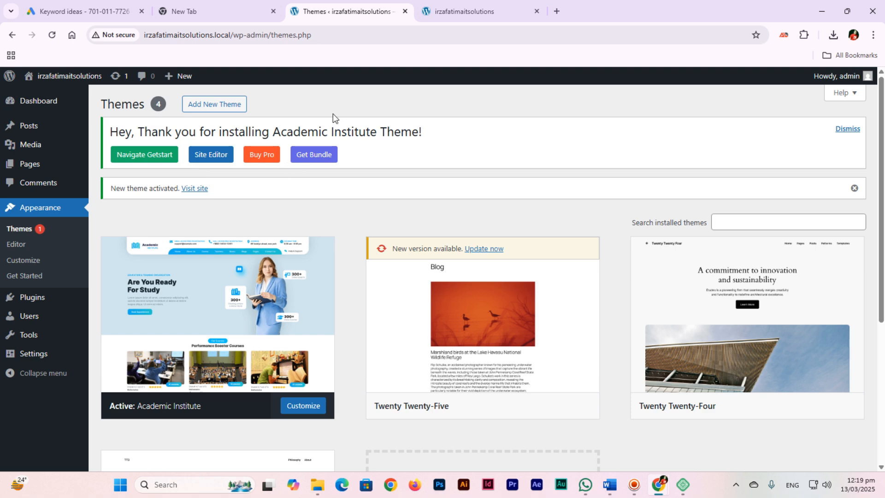
left_click(449, 5)
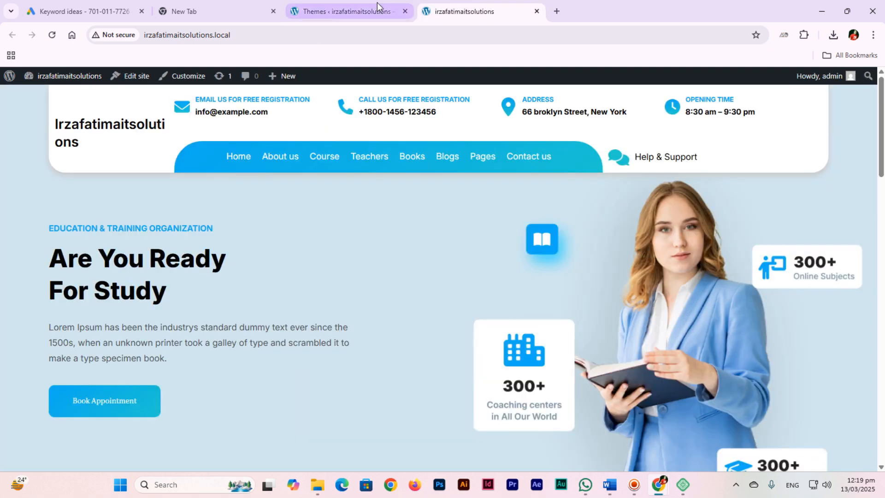
left_click(377, 2)
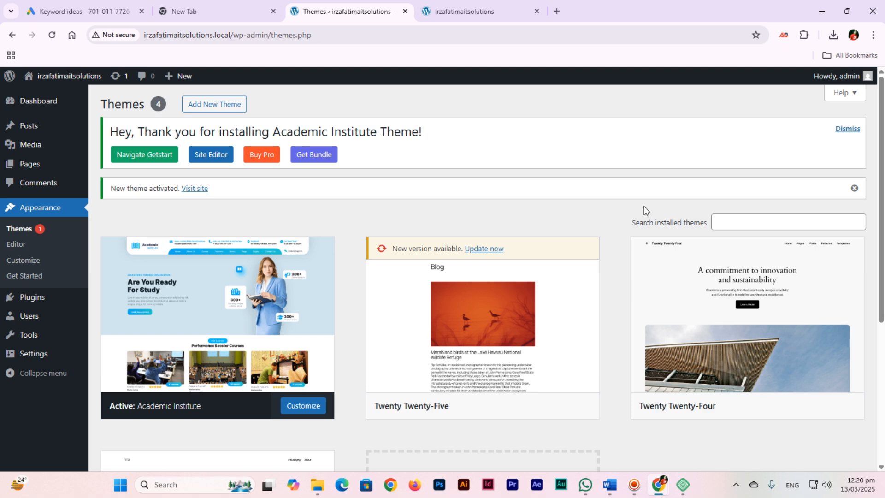
left_click(633, 485)
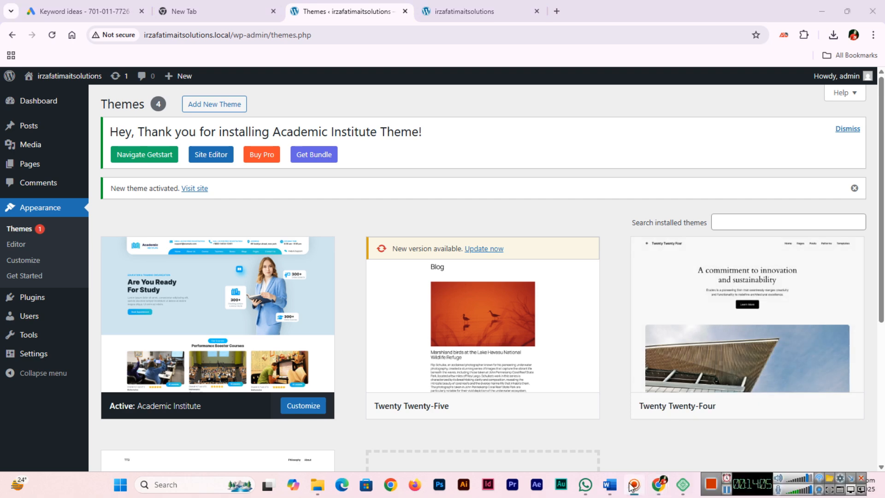